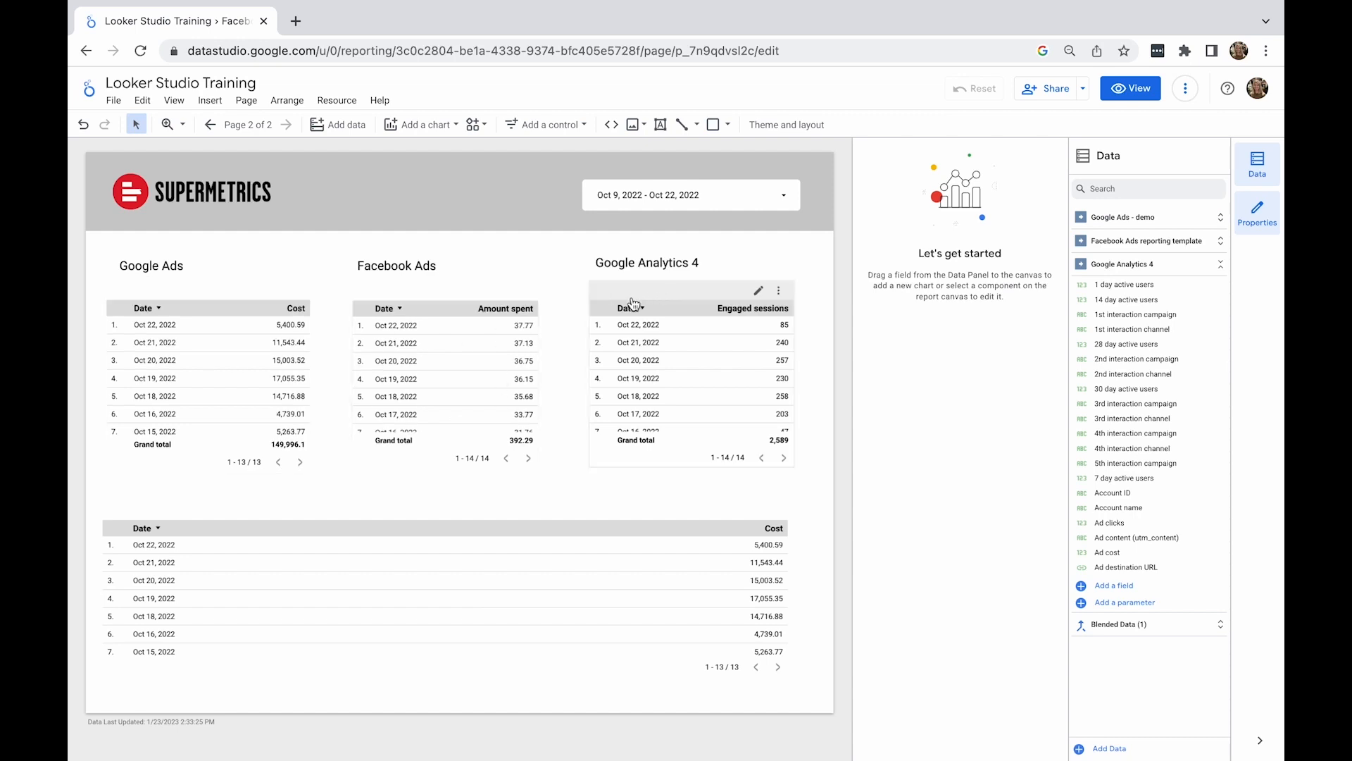
Start a data blend for the lower Date and Cost table and name its first table Google Ads
click(516, 527)
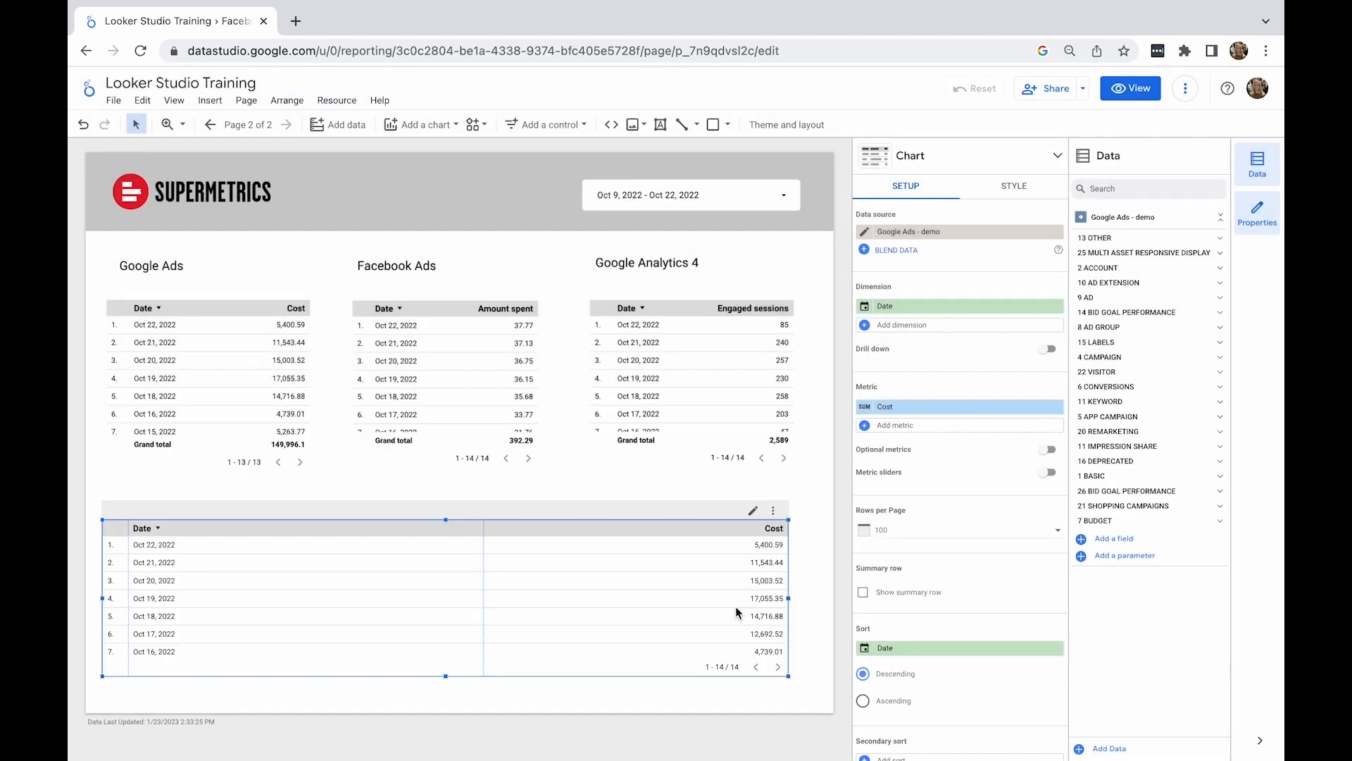
click(896, 250)
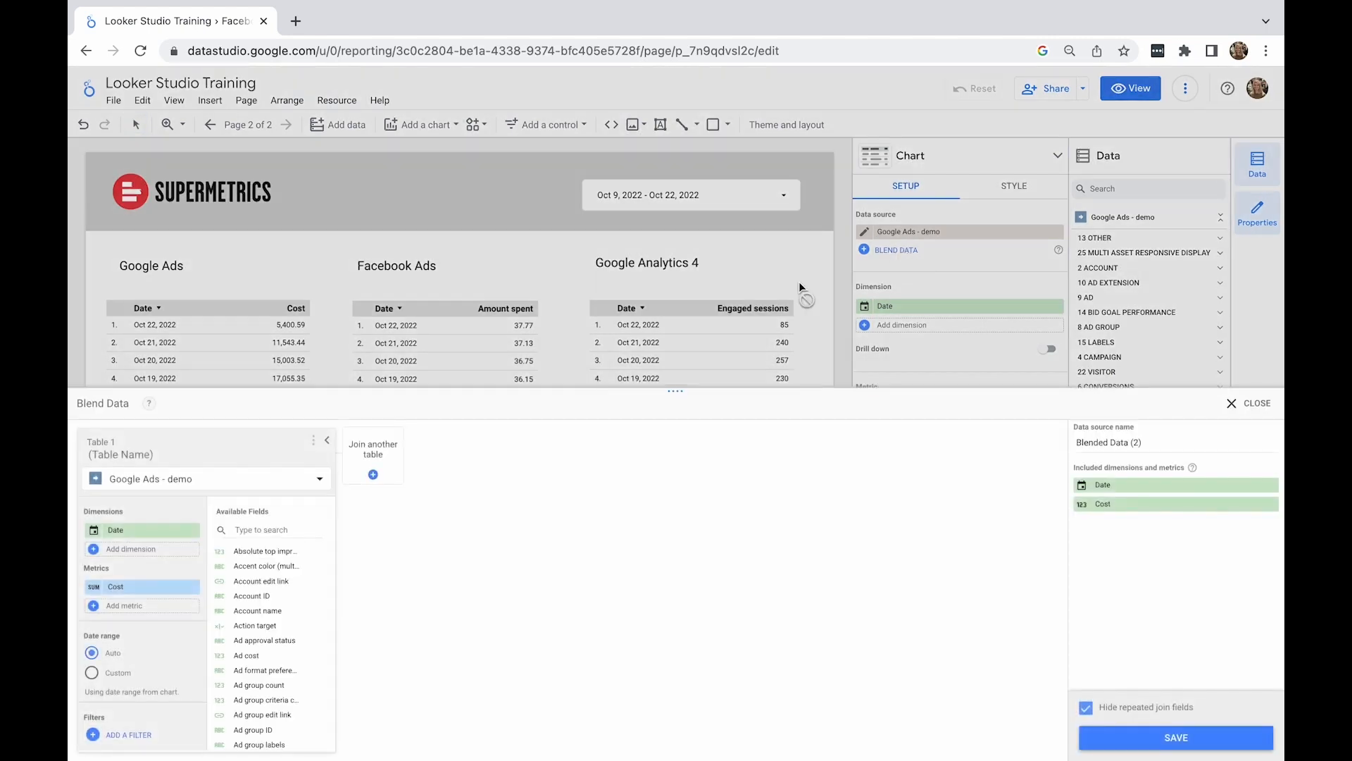
click(186, 453)
text(Google Ads)
Join the Facebook Ads reporting template to the blend and name the table Facebook Ads
click(381, 458)
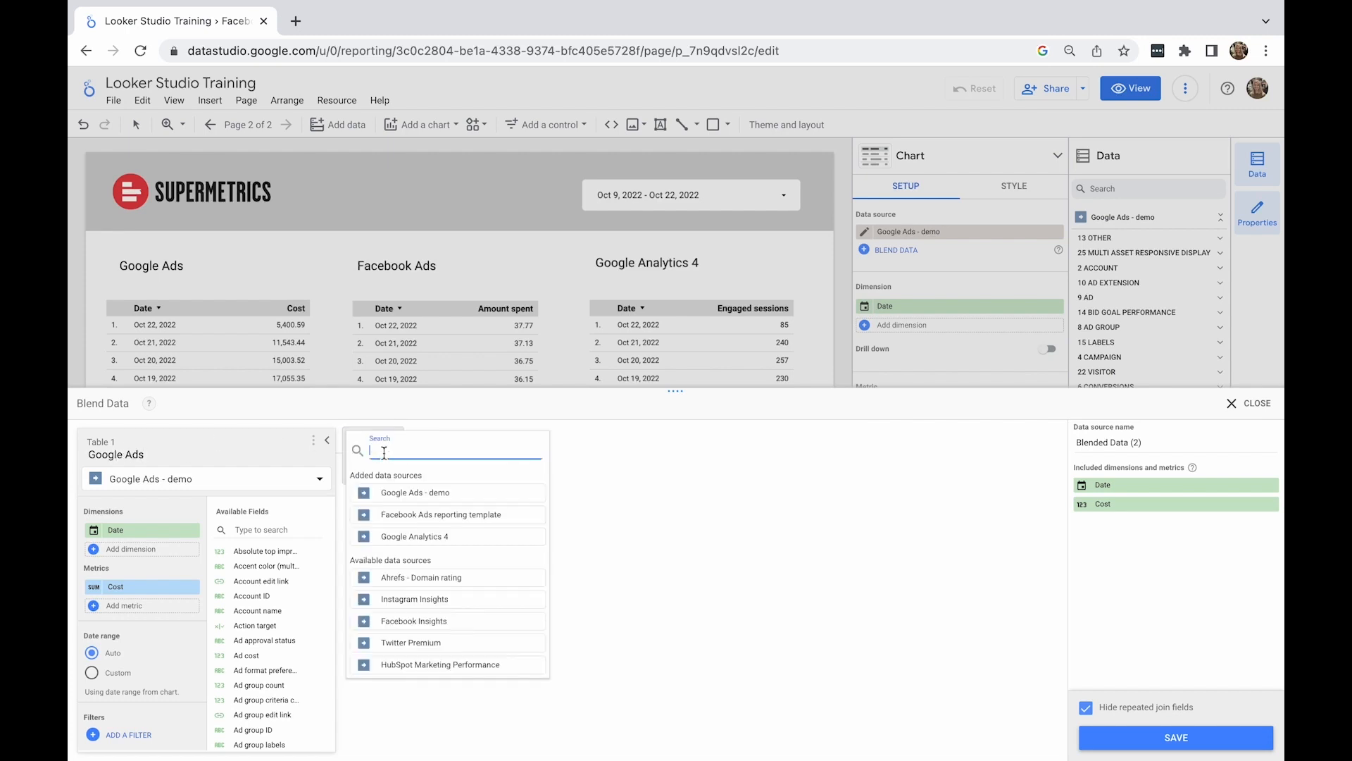
click(416, 516)
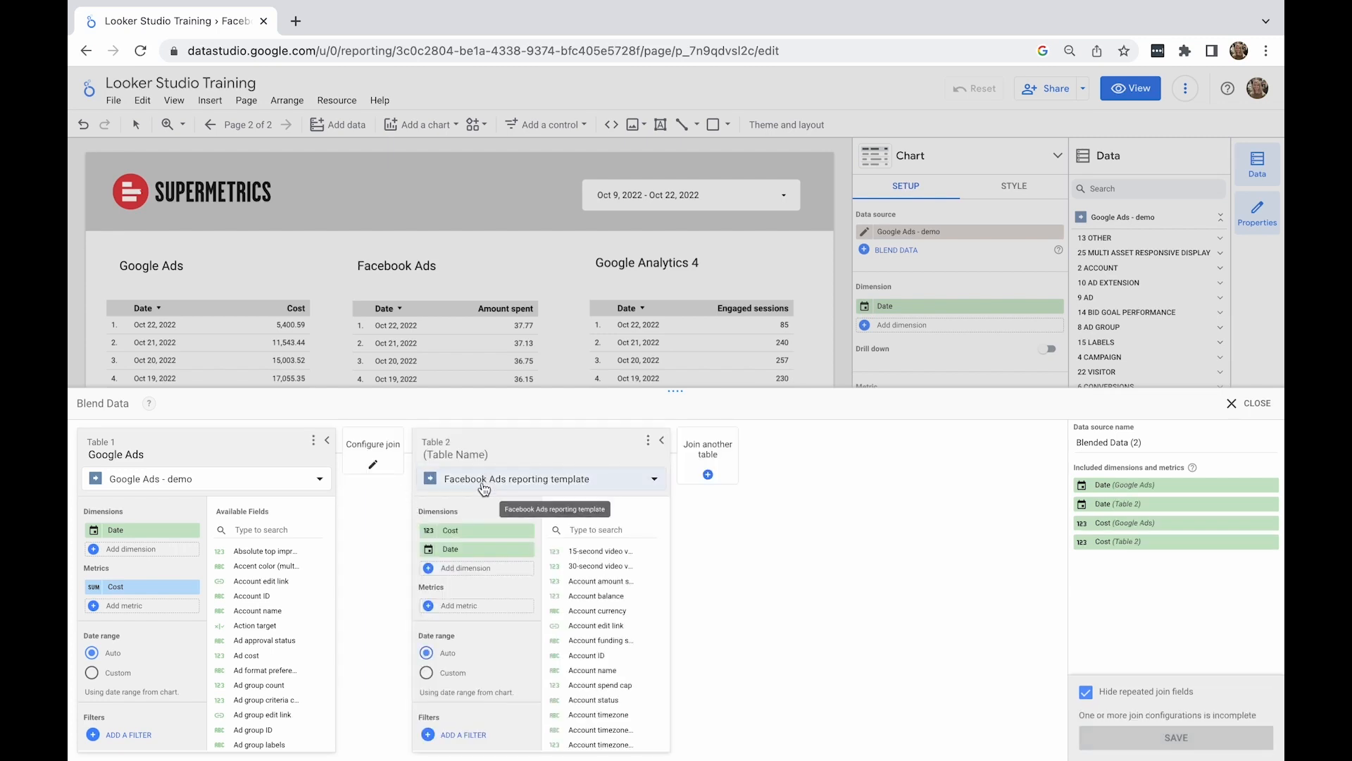
click(499, 457)
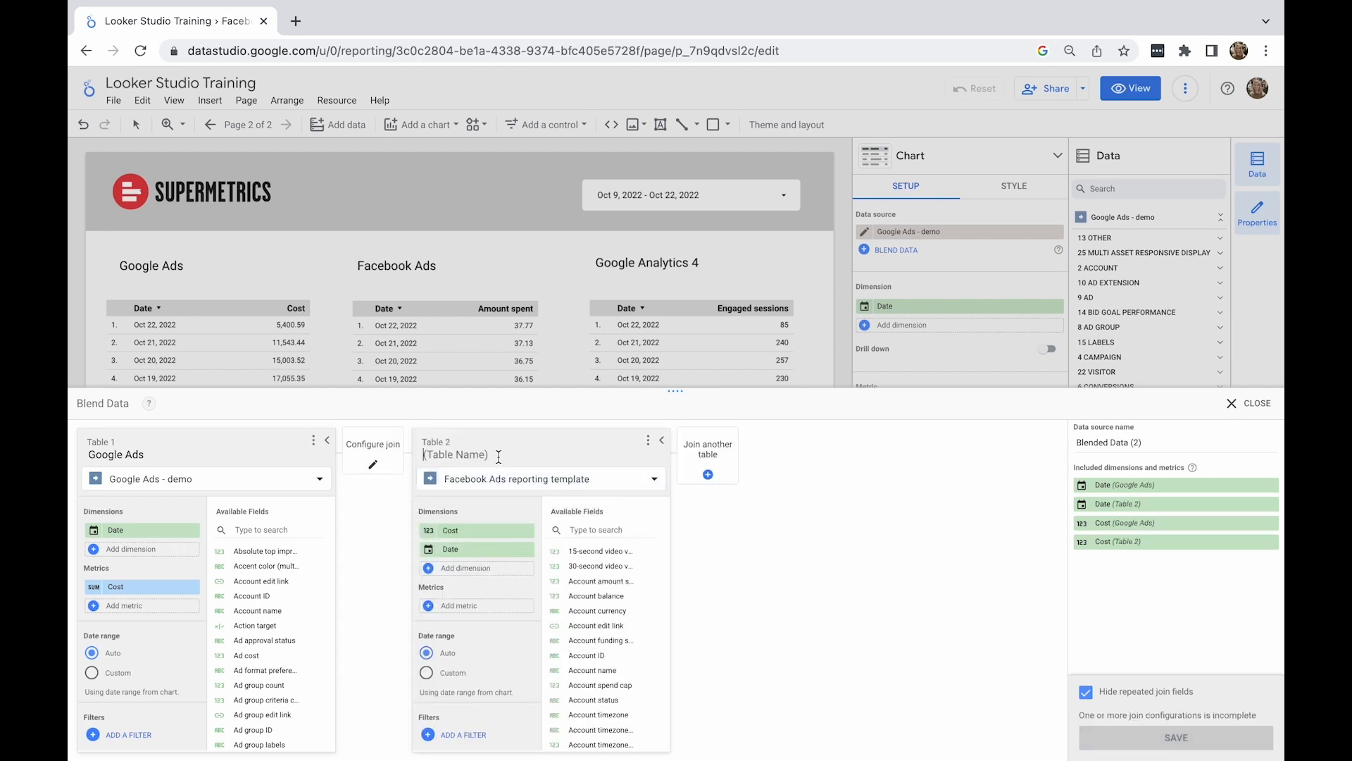
text(Facebook Ads)
Join the Google Analytics 4 data source as the third table and name it Google Analytics 4
click(714, 463)
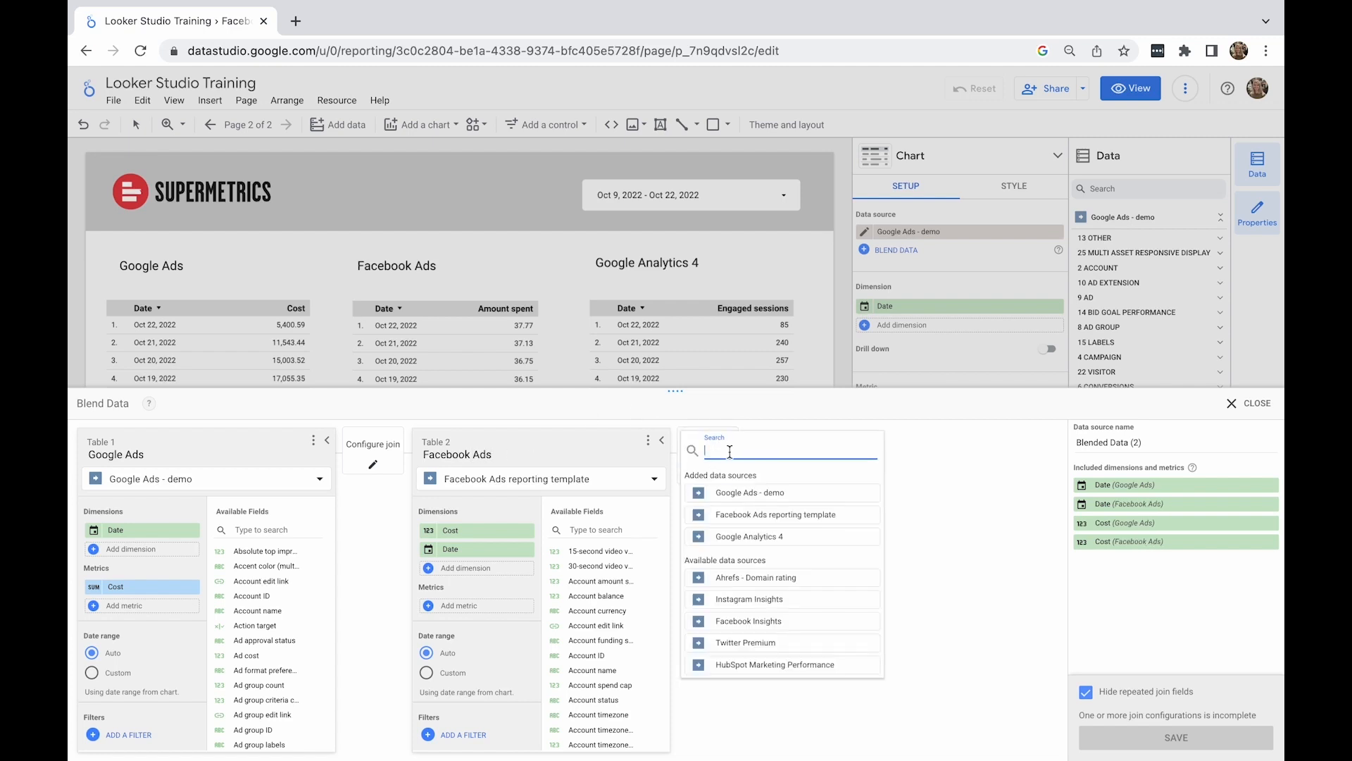
text(Goo)
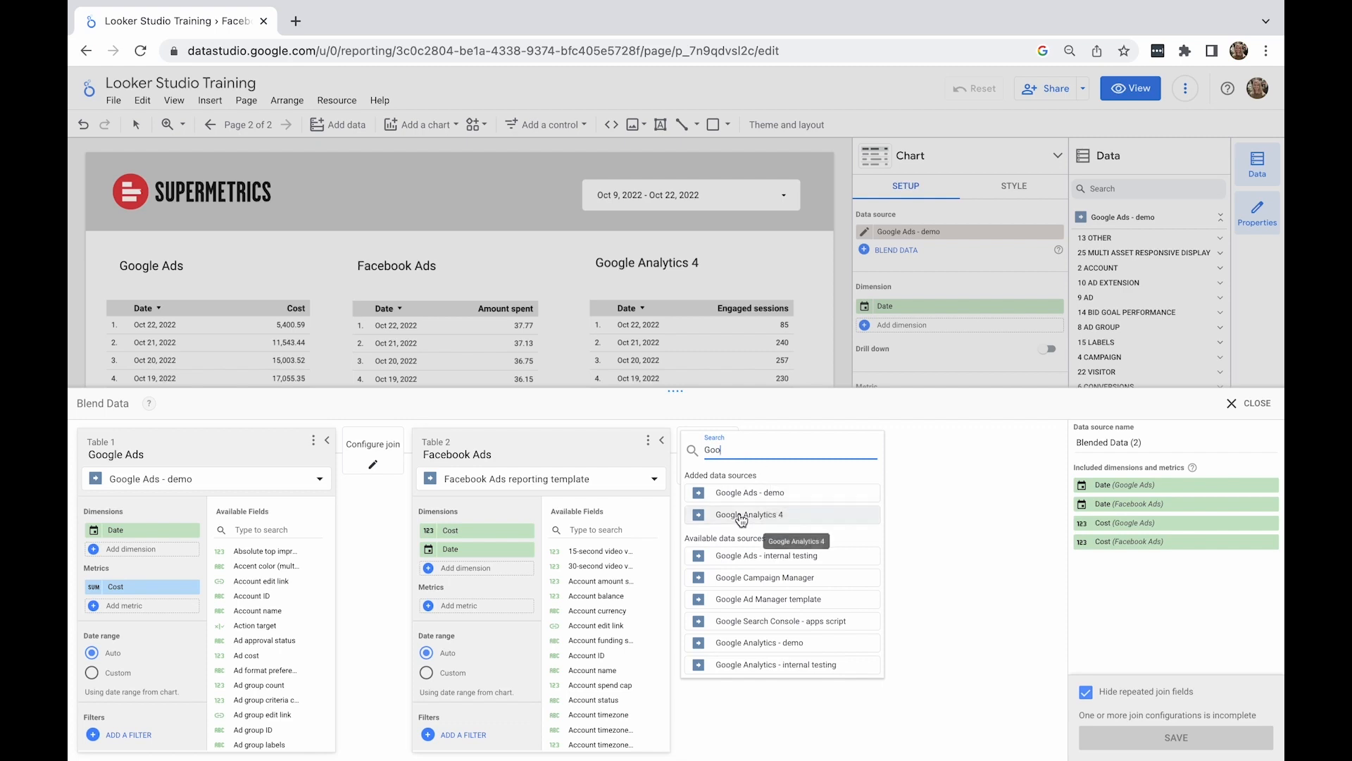
click(741, 519)
click(793, 453)
text(Google Analytics 4)
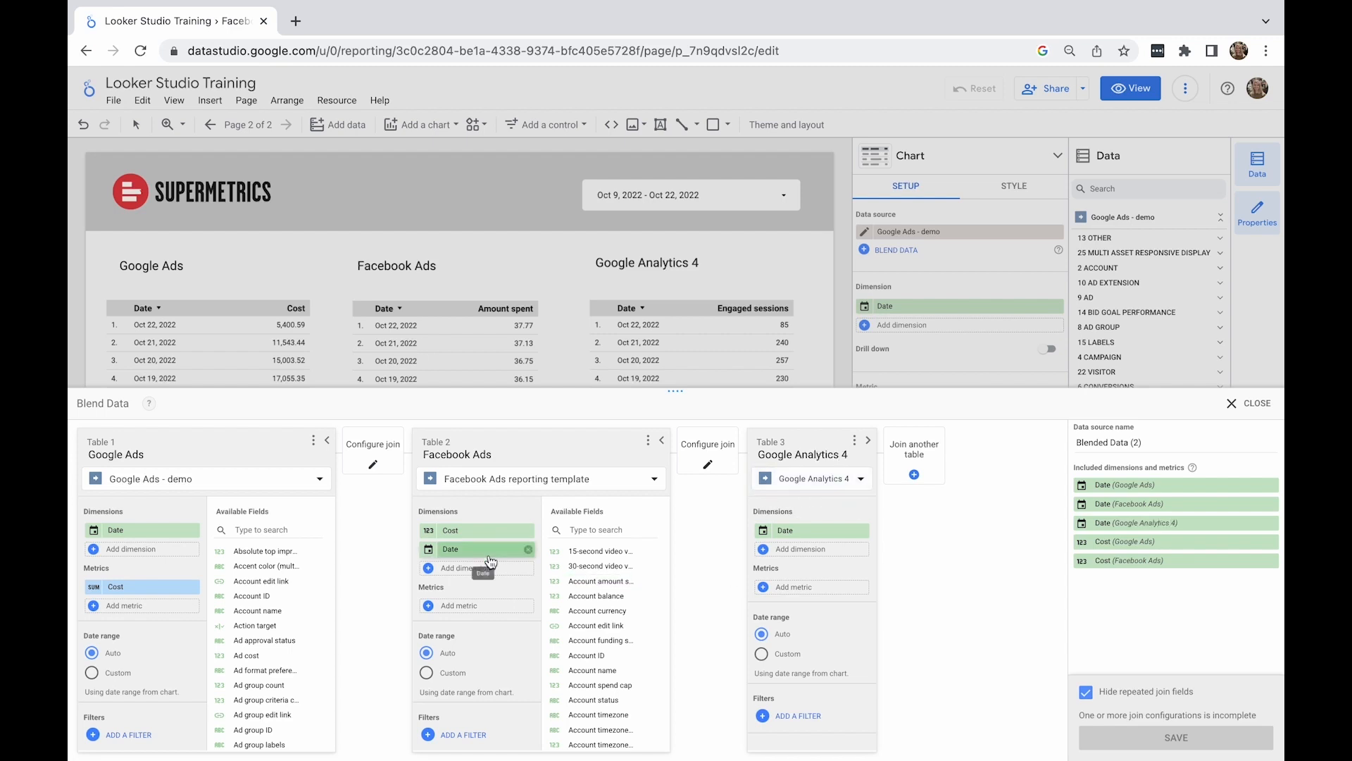
Remove the Cost dimension from the Facebook Ads table and add Amount spent as its metric
click(529, 536)
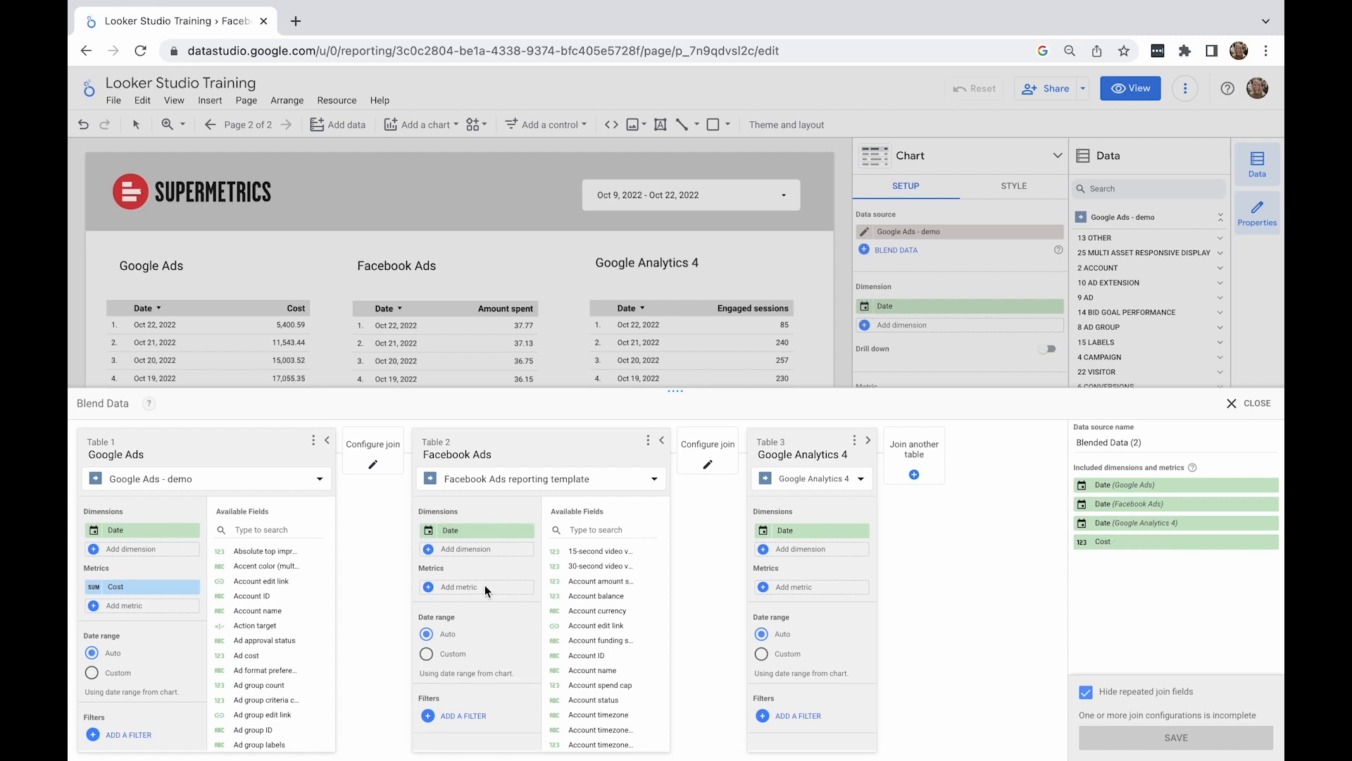
click(484, 585)
text(amount)
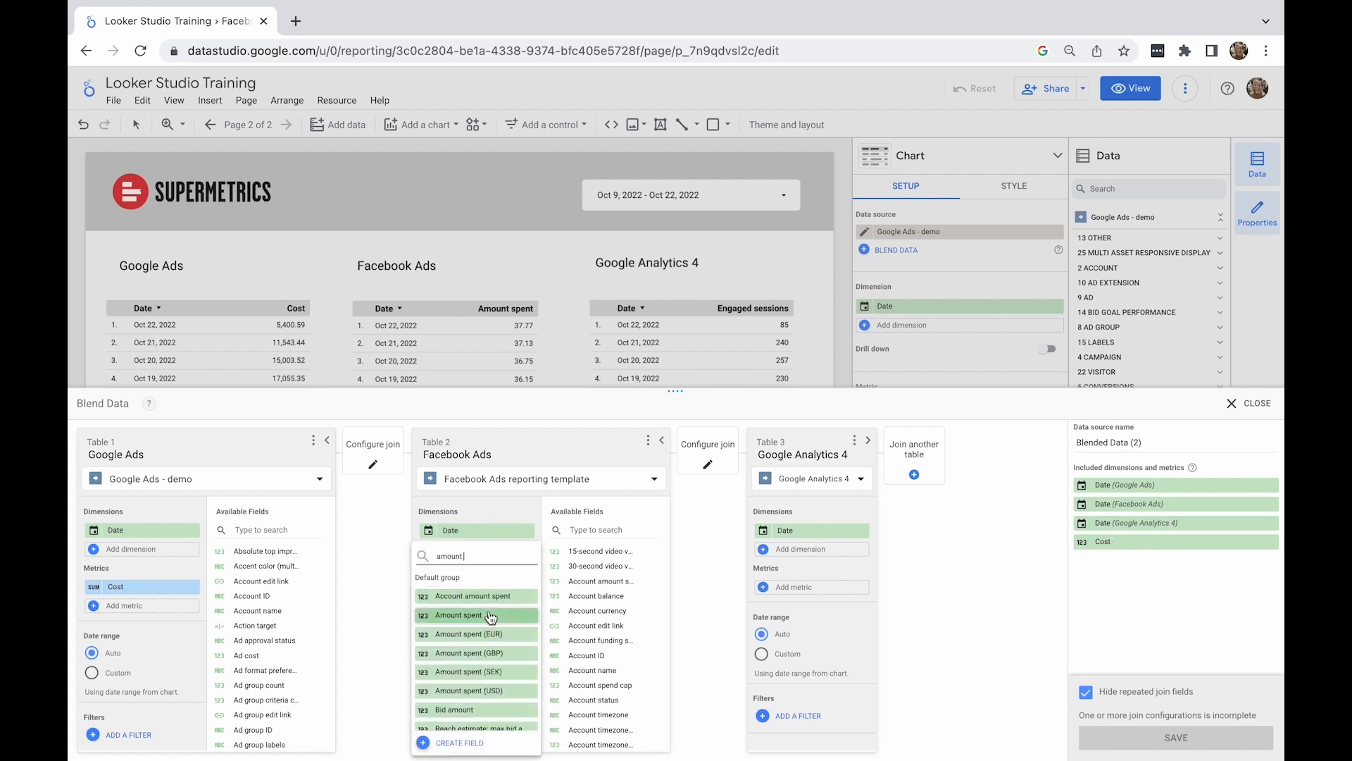
click(490, 616)
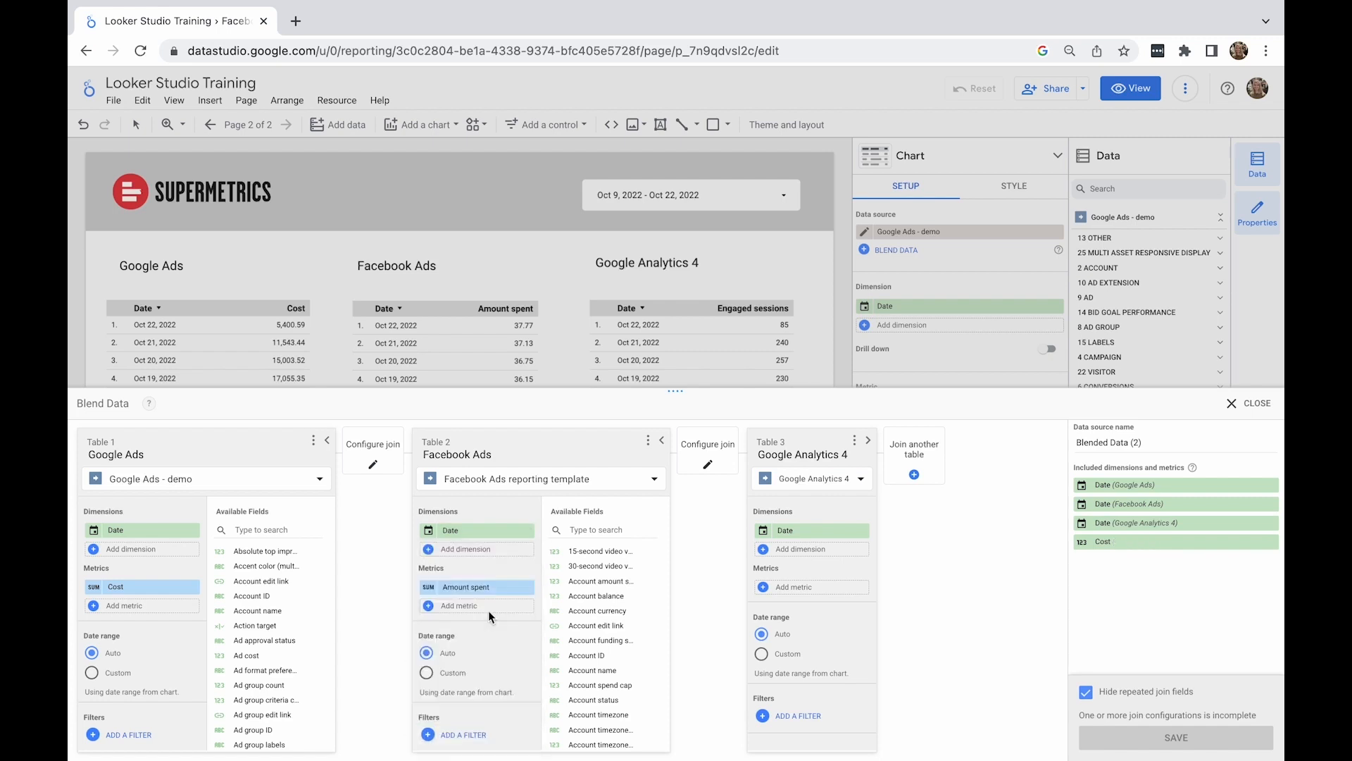
Add Engaged sessions as a metric of the Google Analytics 4 table
click(813, 588)
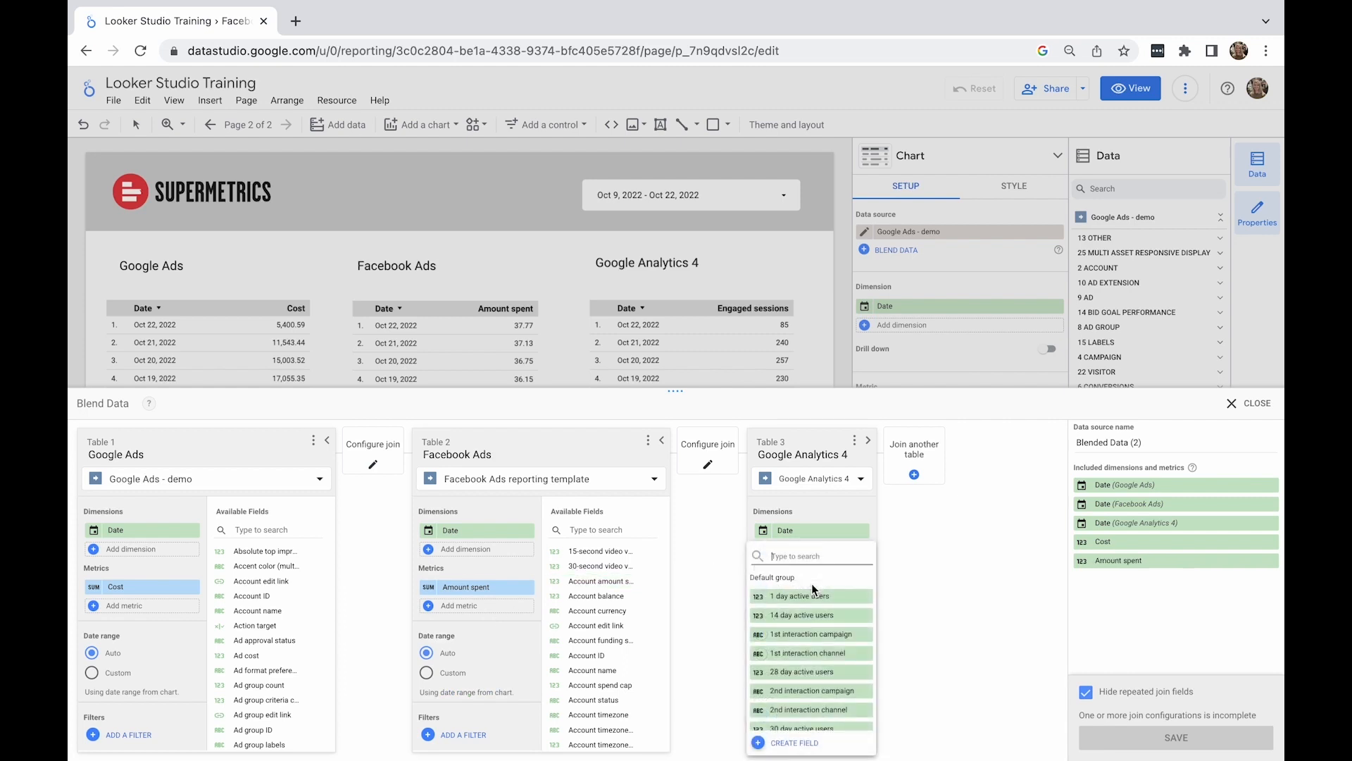
text(engag)
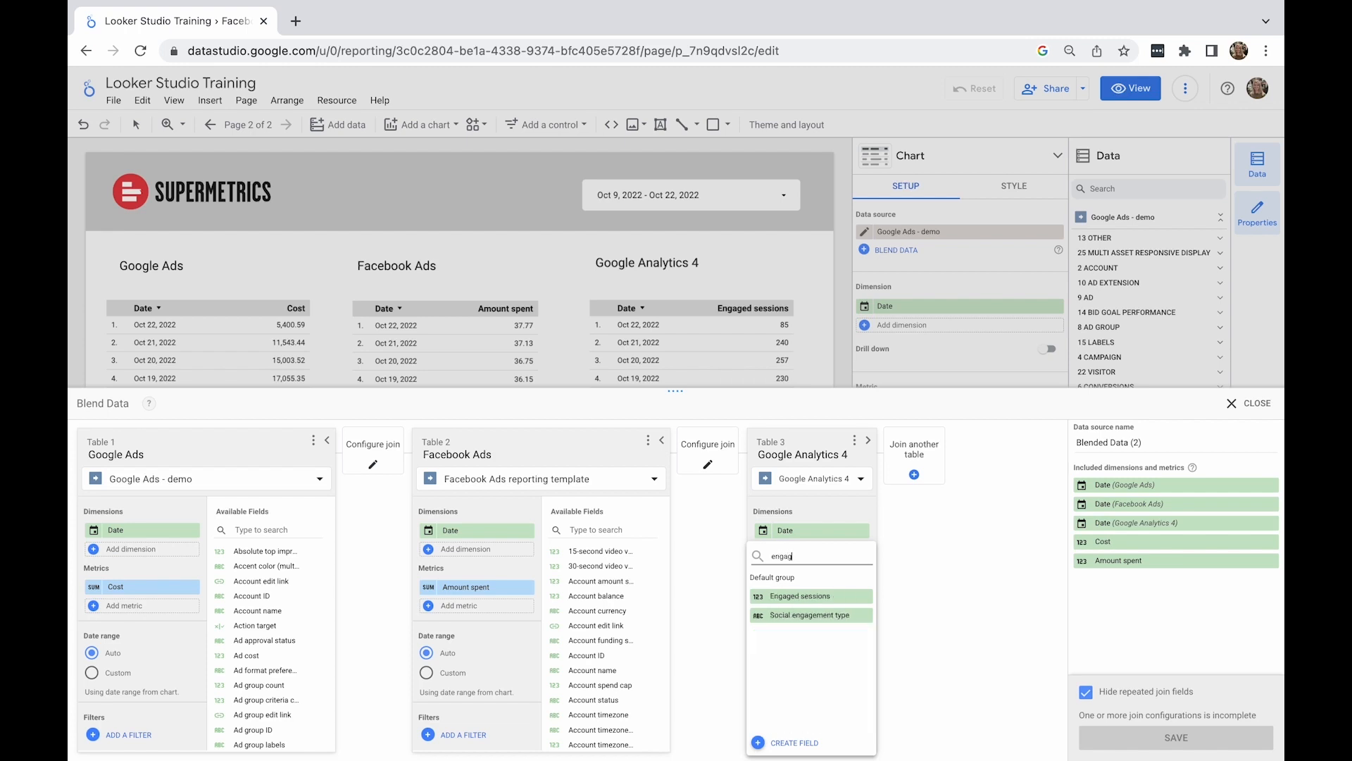
click(823, 597)
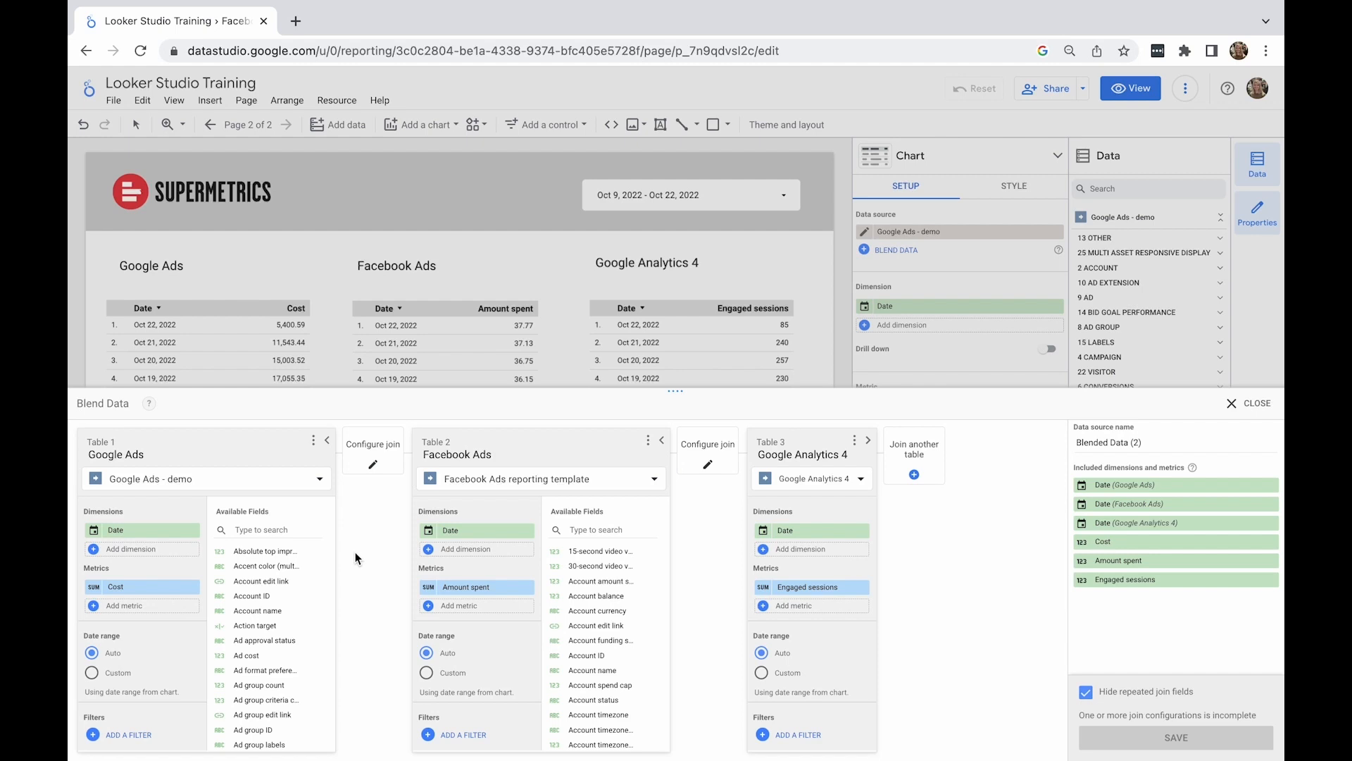
Configure a left outer join between Google Ads and Facebook Ads on Date
click(375, 465)
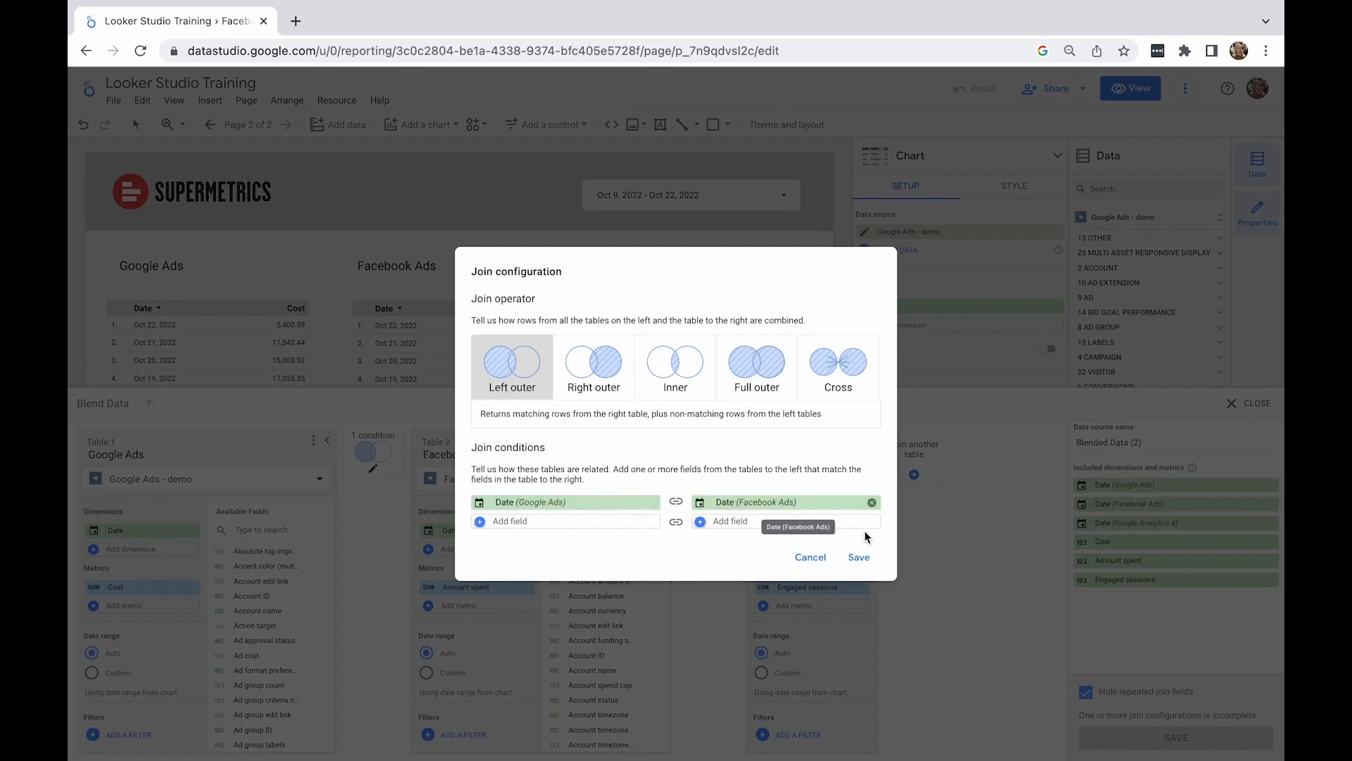
click(584, 399)
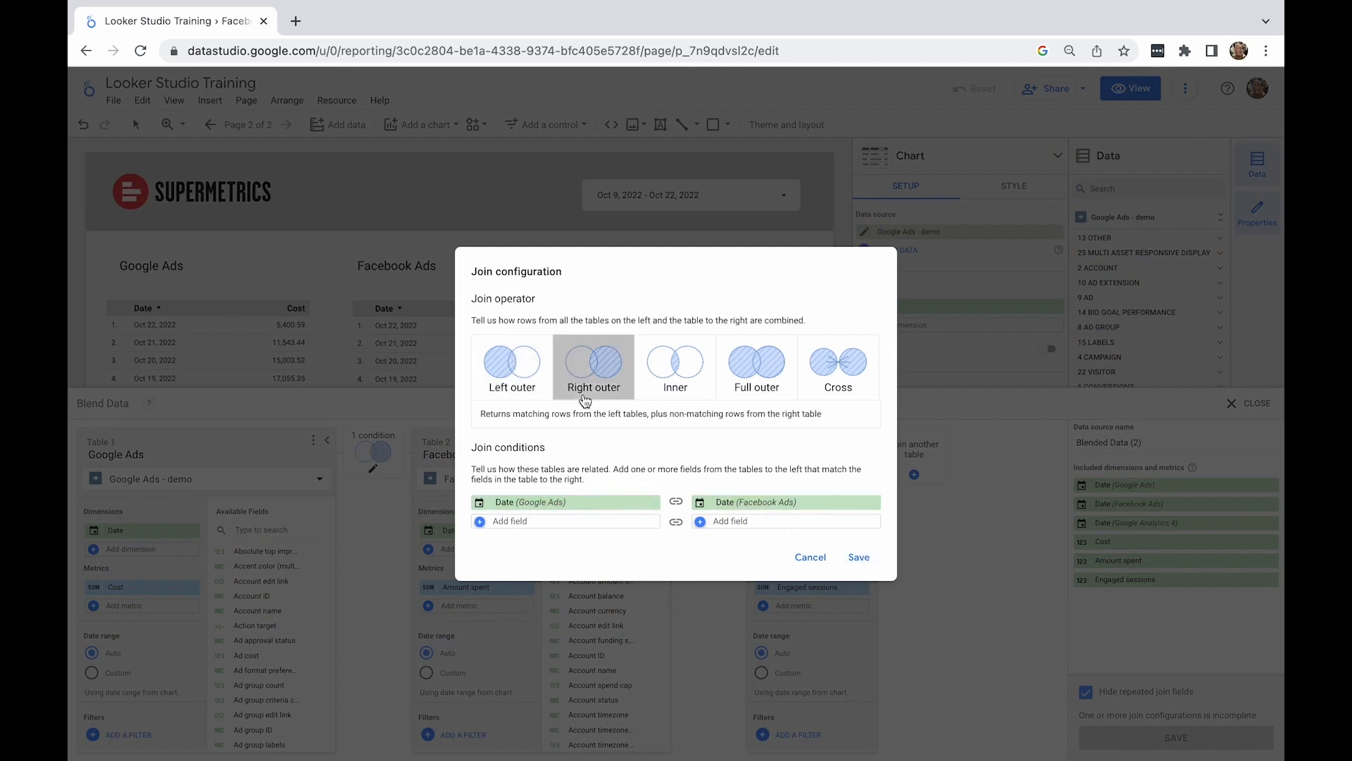
click(537, 389)
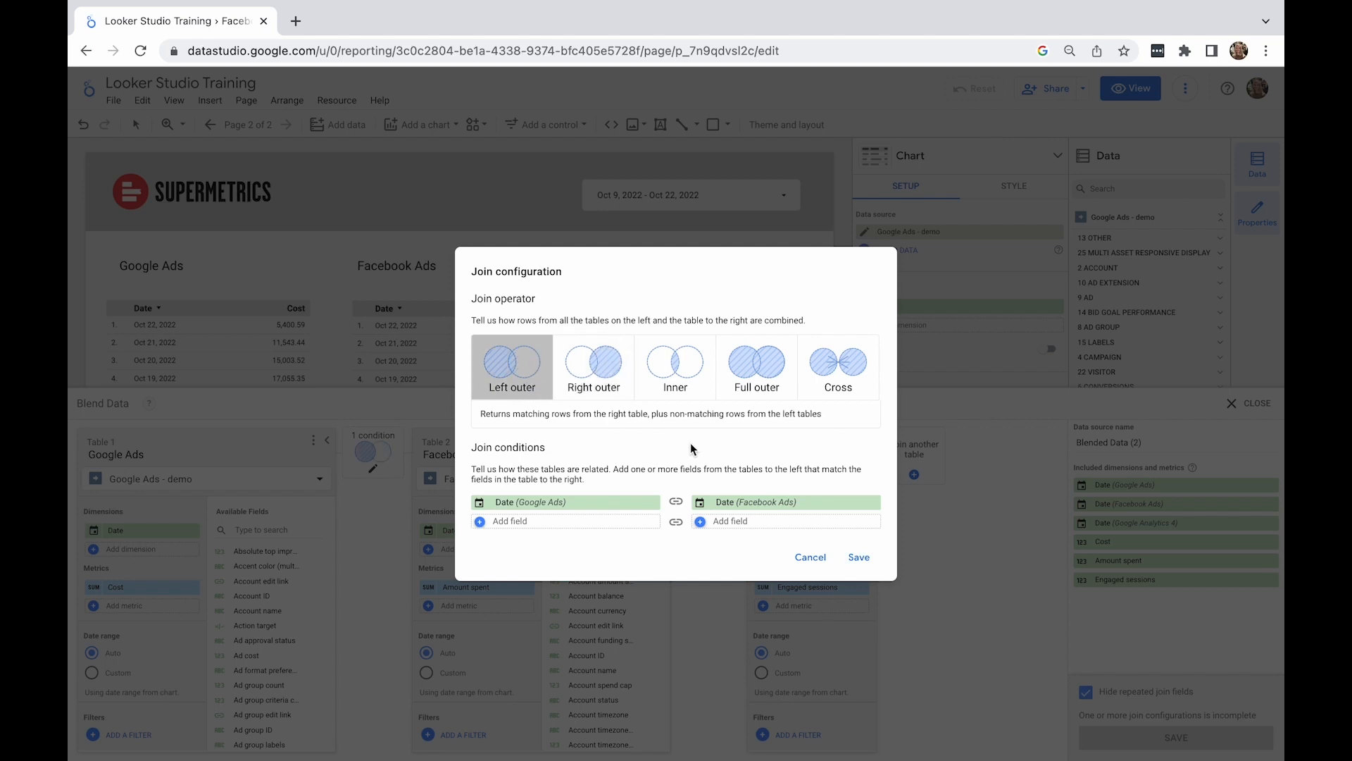
click(866, 560)
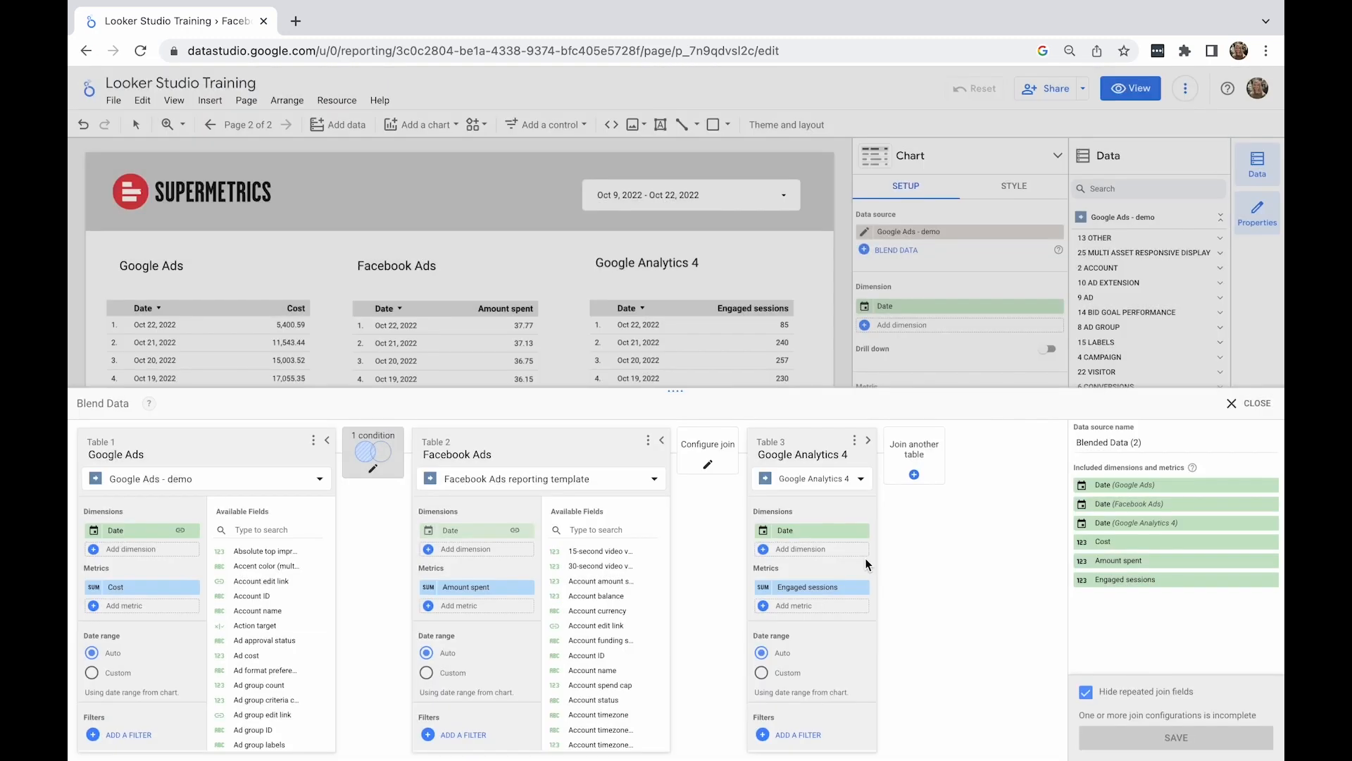
Join Google Analytics 4 with a left outer join on Date and save the blend
click(729, 470)
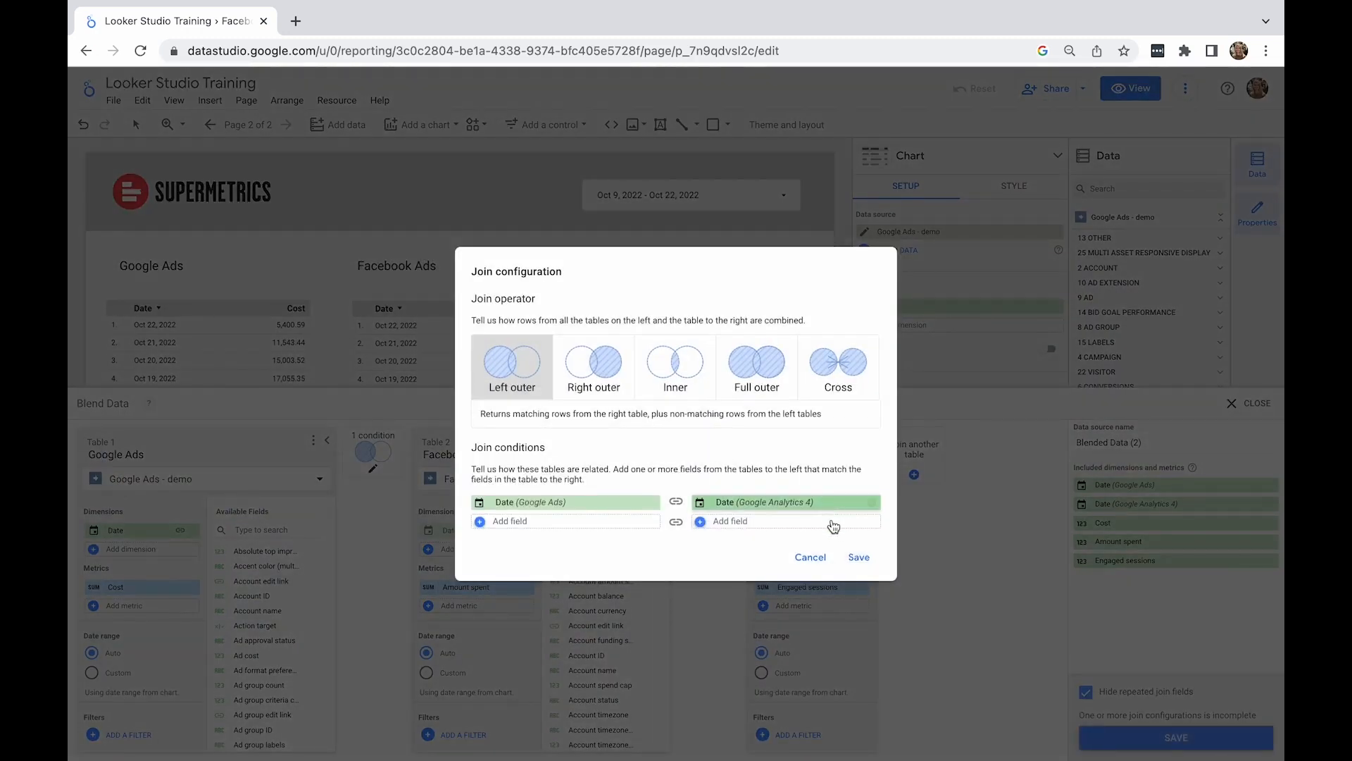
click(854, 557)
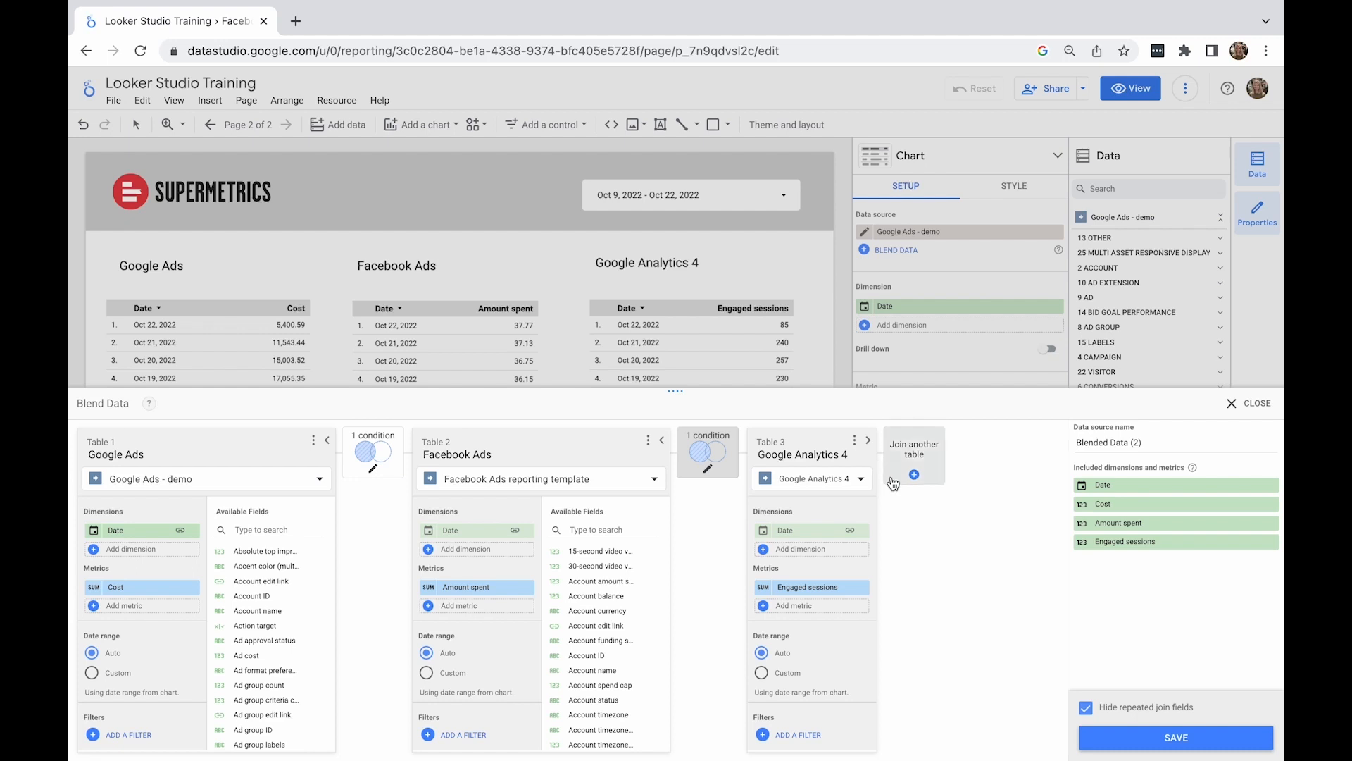
click(1120, 745)
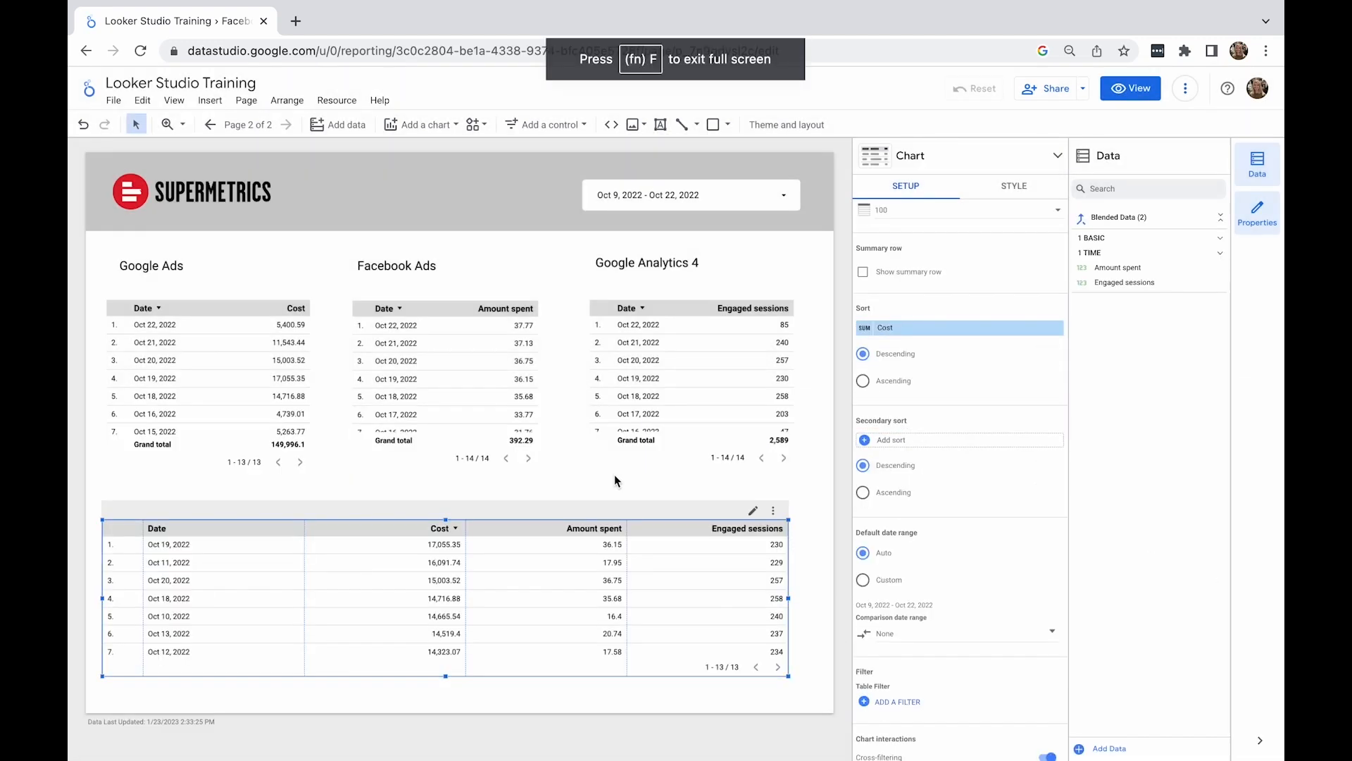
Sort the blended table by Date in descending order
click(644, 559)
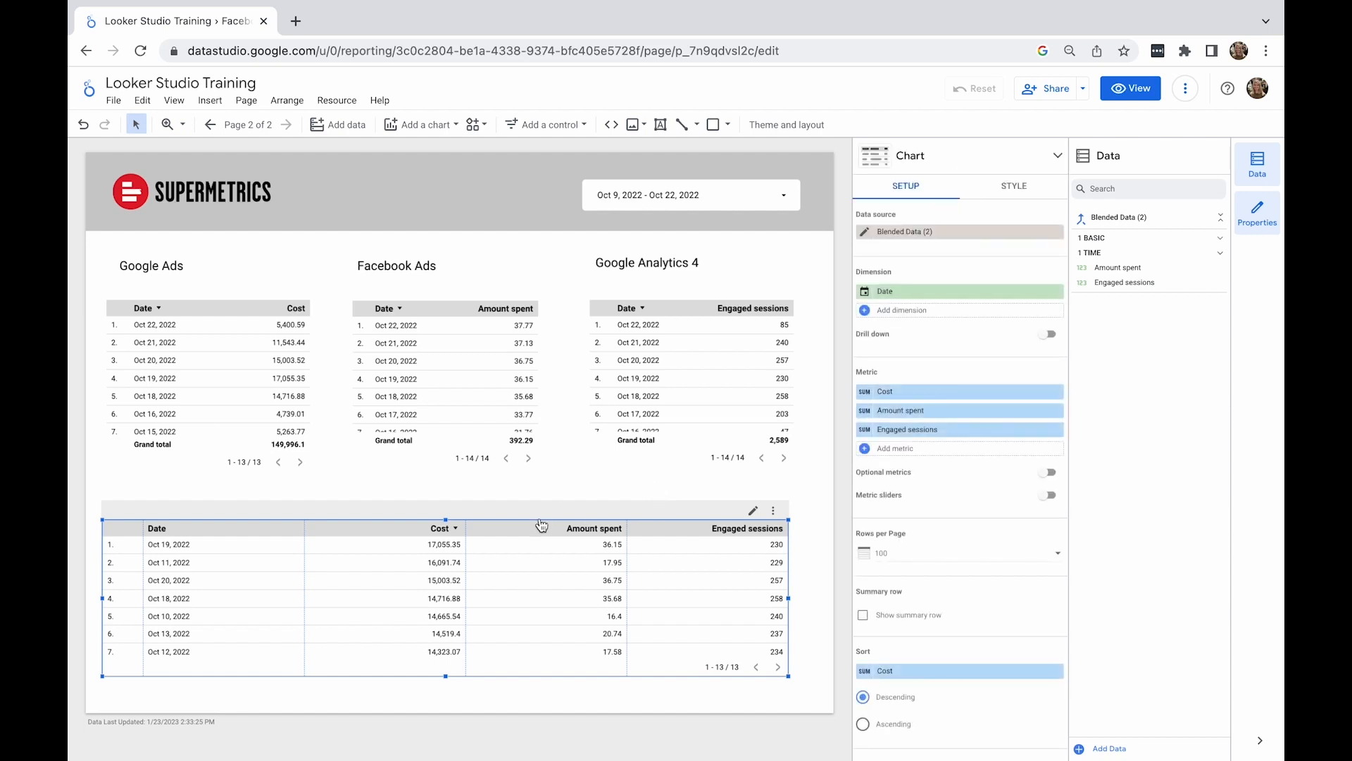
click(948, 670)
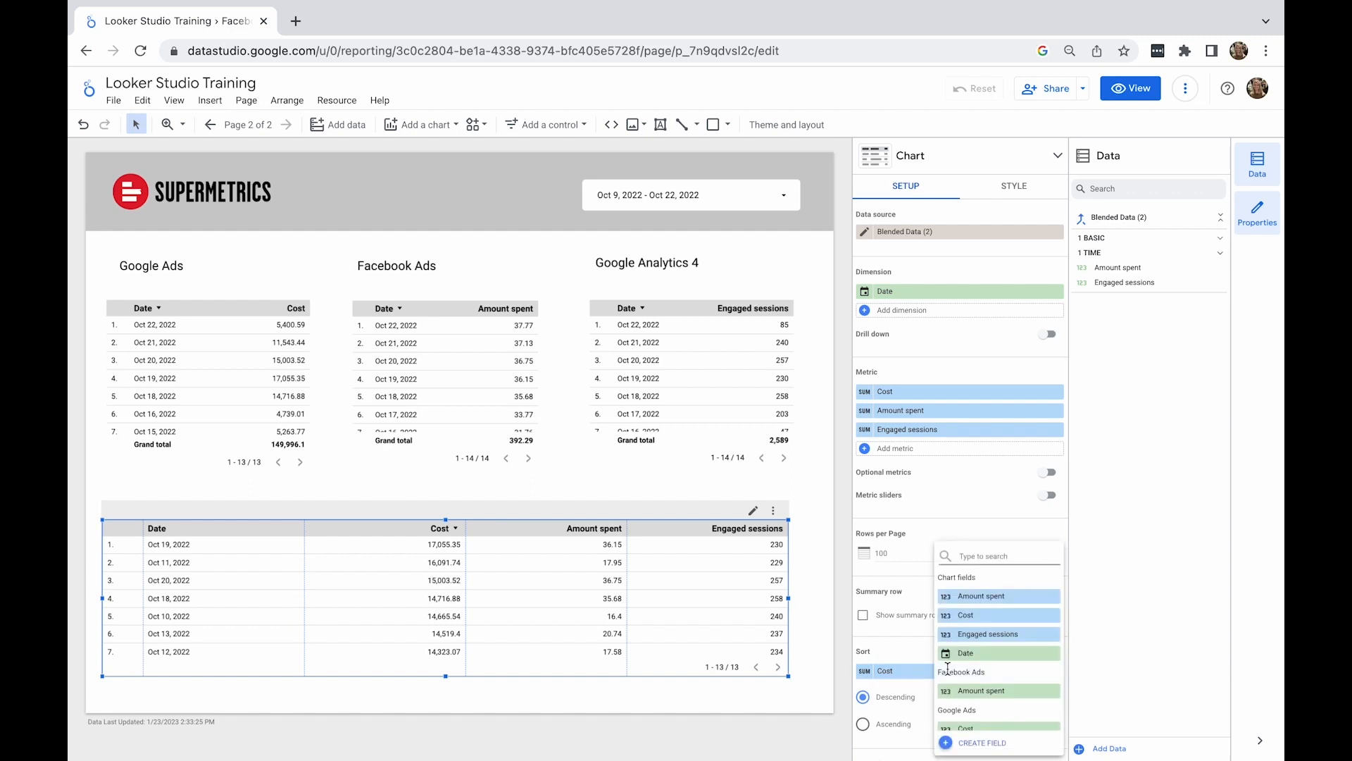
text(date)
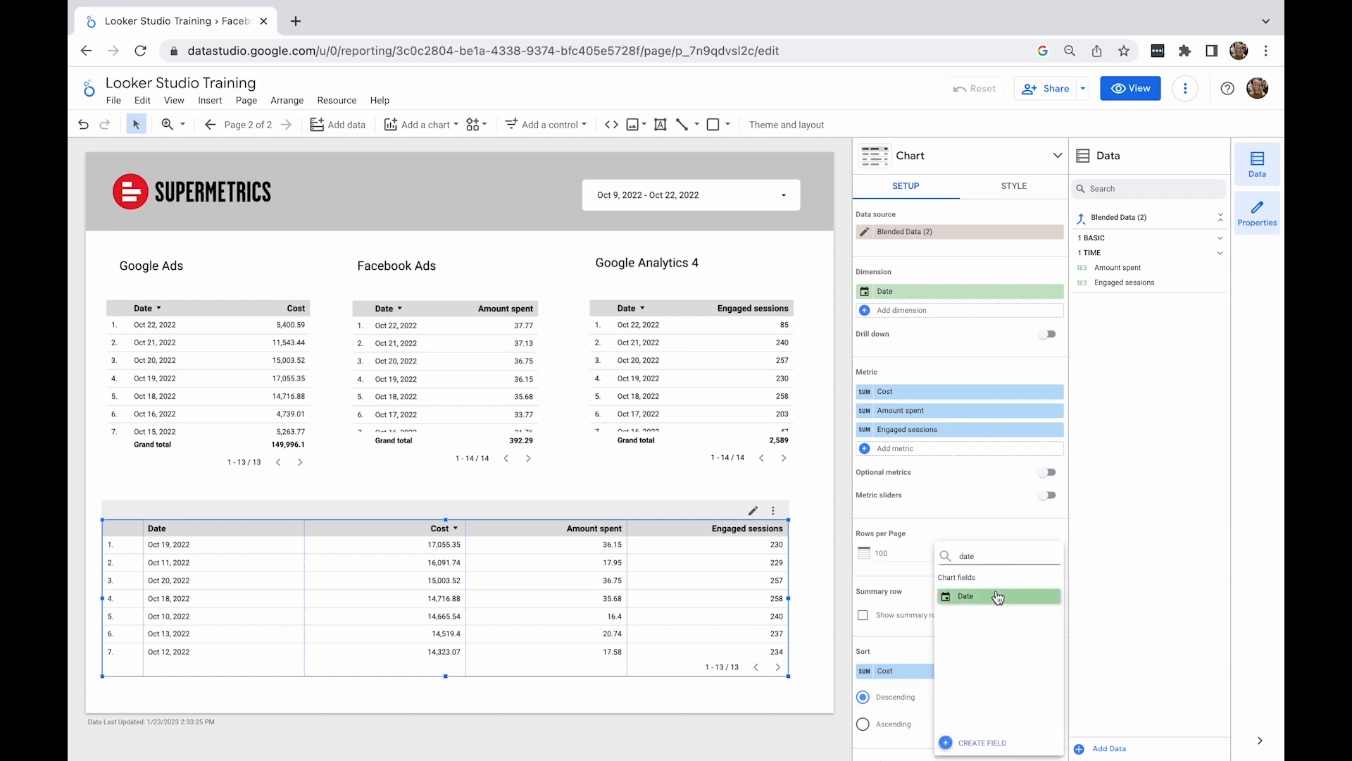
click(986, 597)
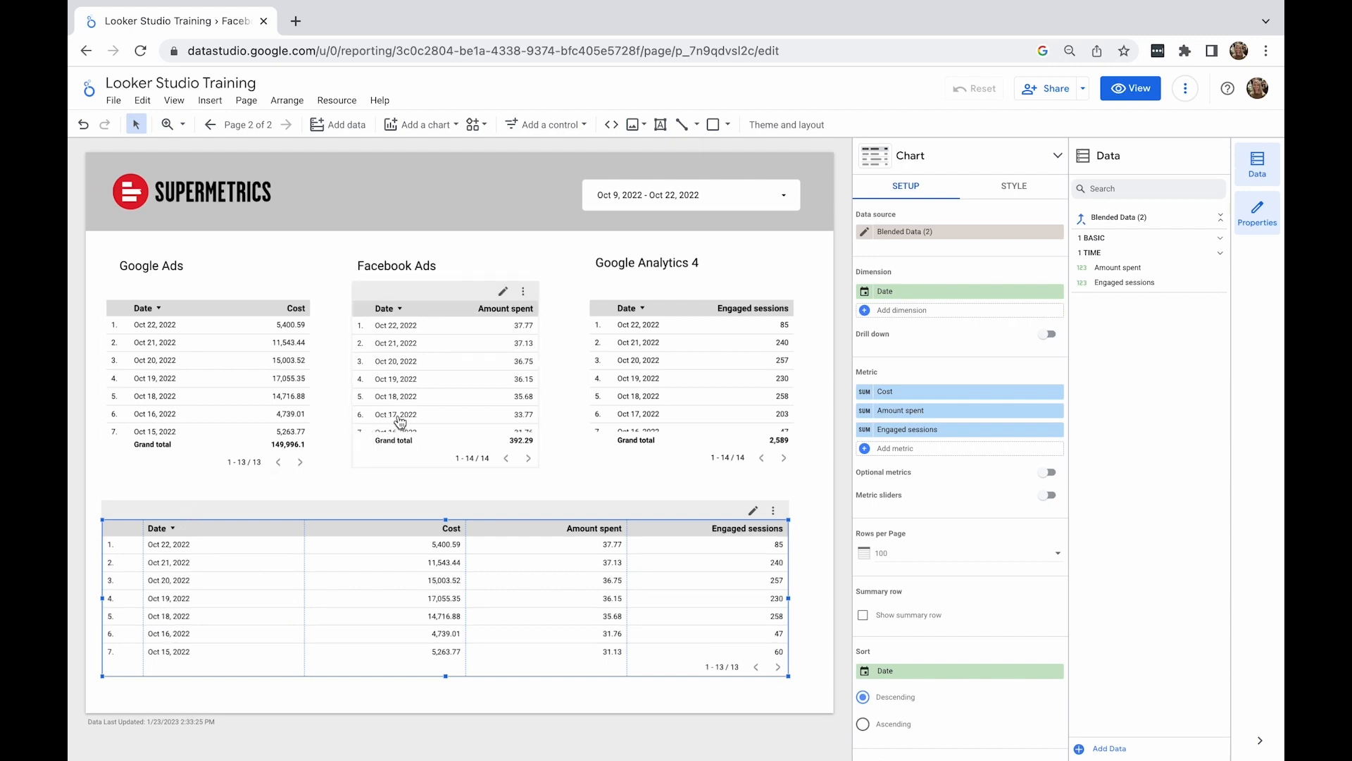
Edit the blended data source and move the Google Analytics 4 table to the first position in the join order
click(611, 483)
click(753, 593)
click(865, 232)
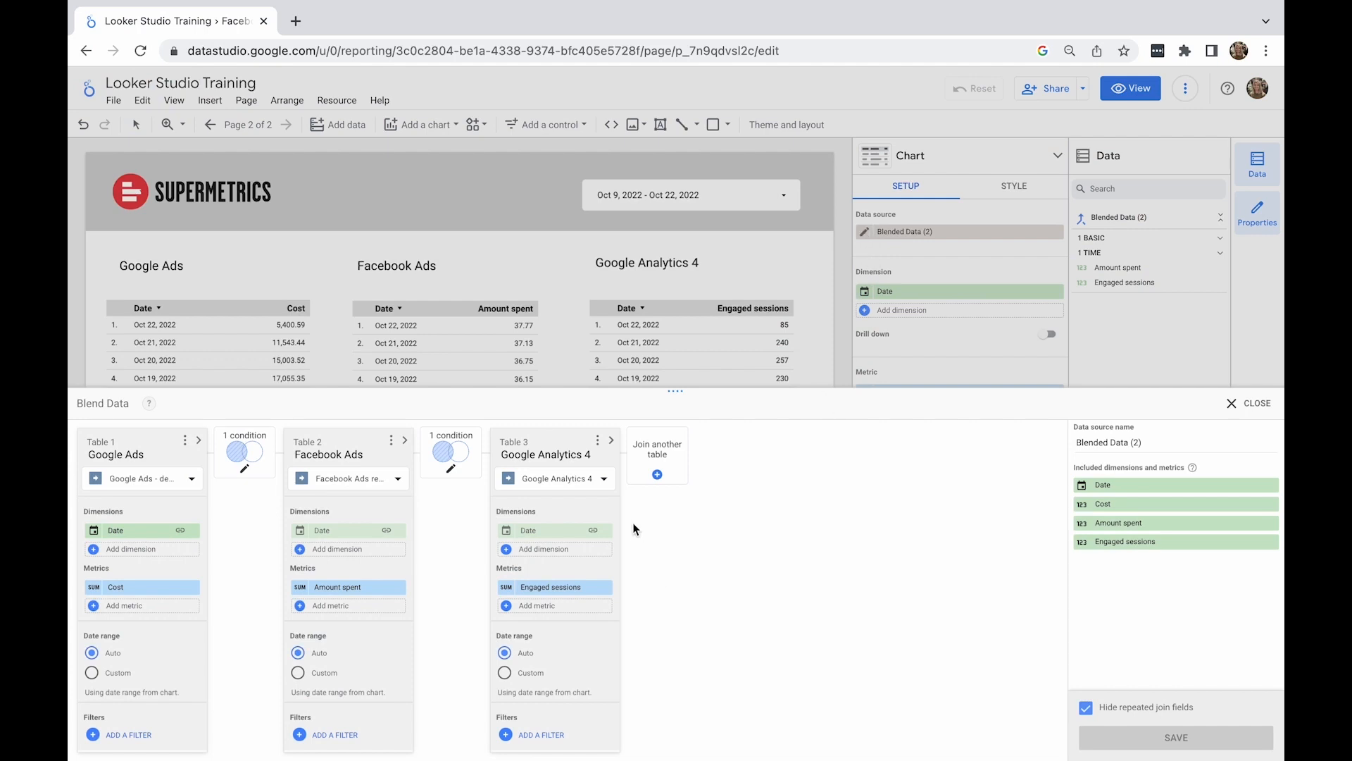
click(598, 441)
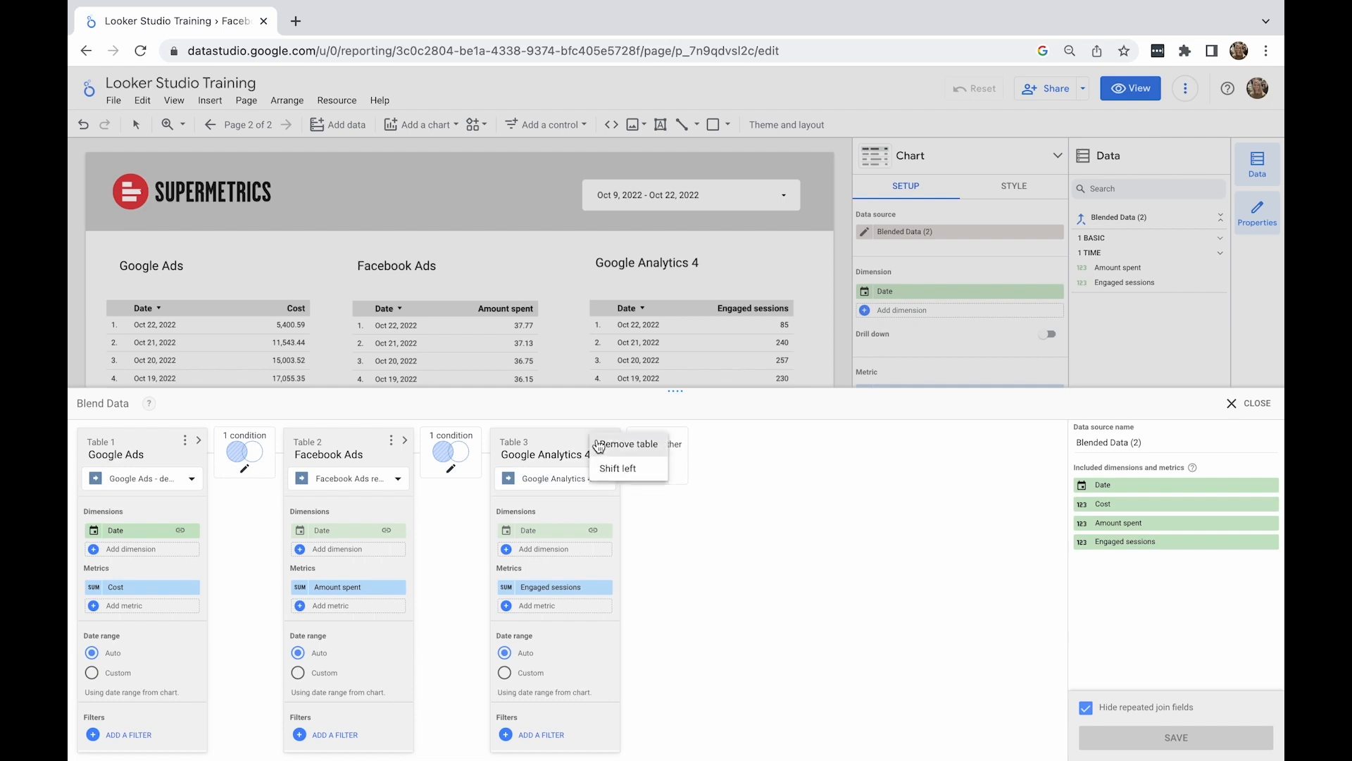
click(617, 468)
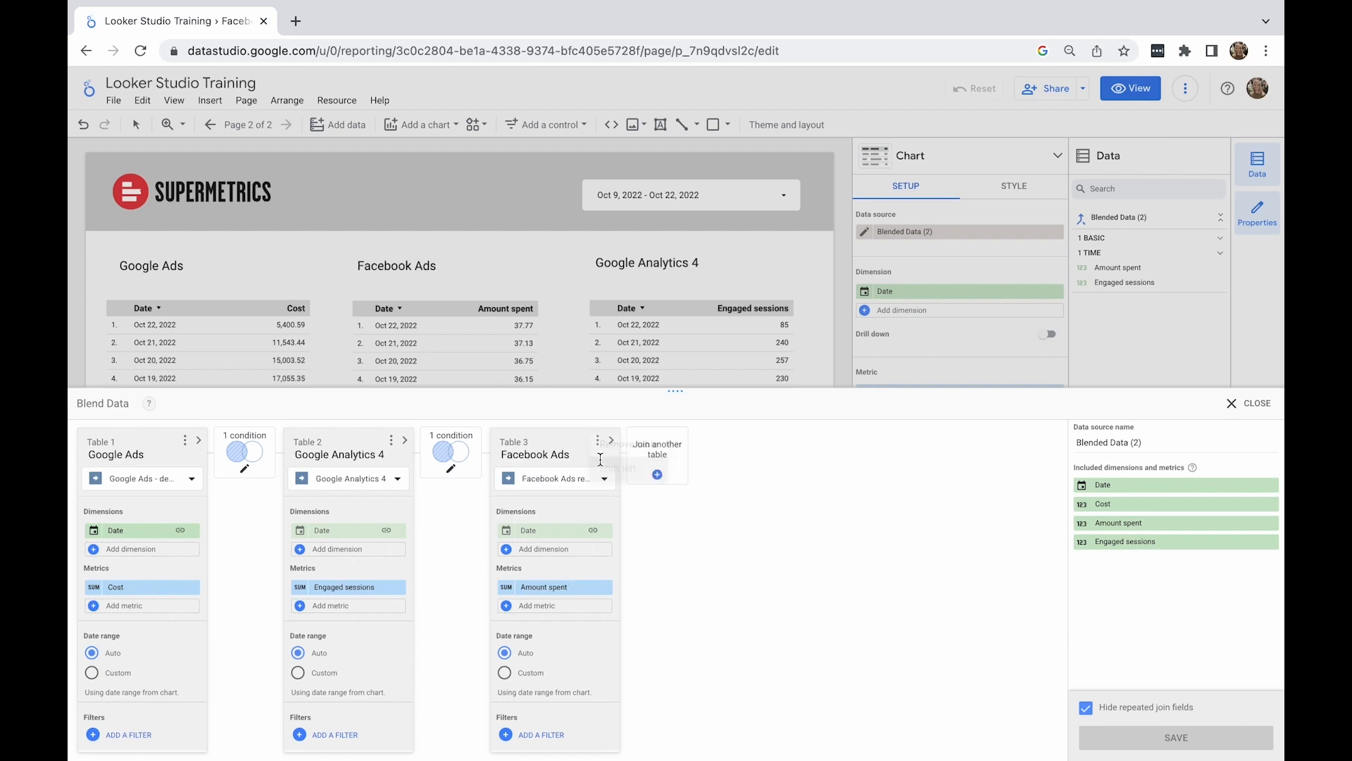
click(391, 441)
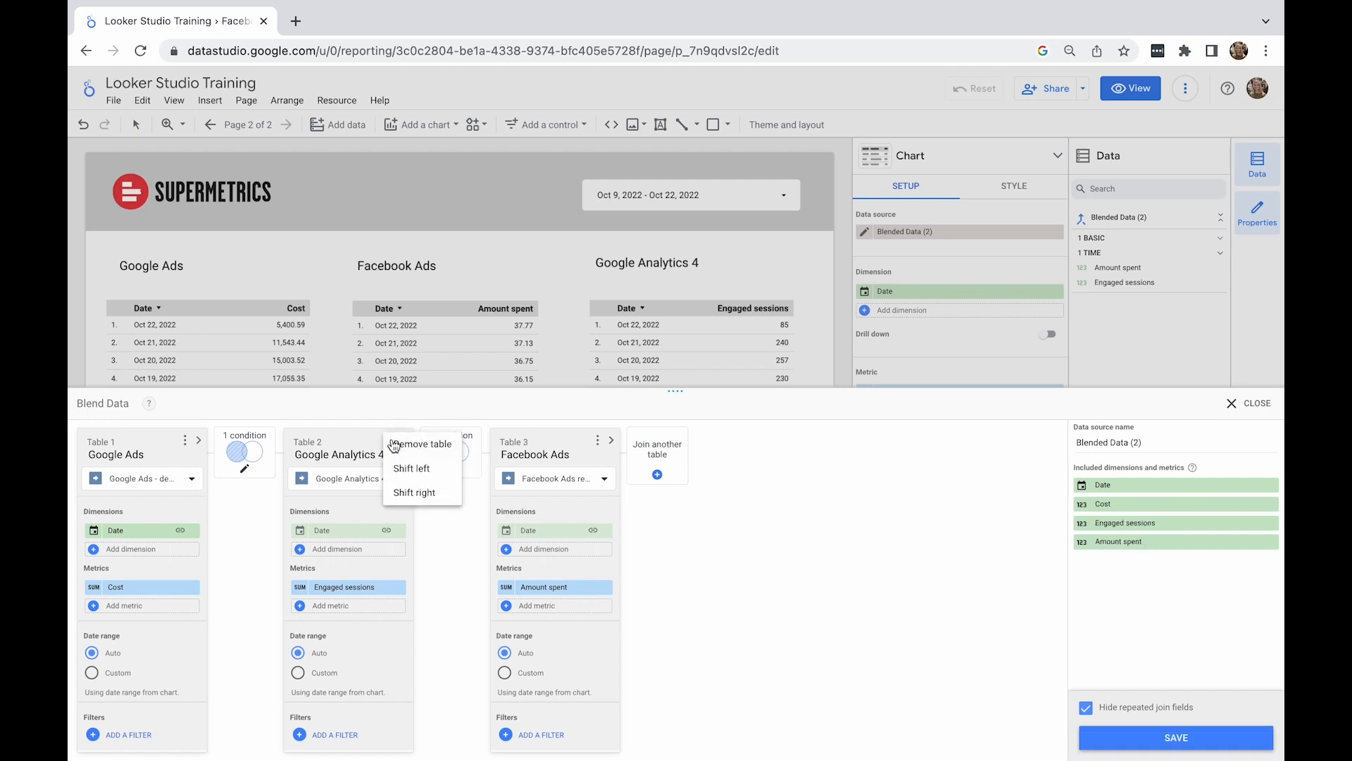
click(405, 473)
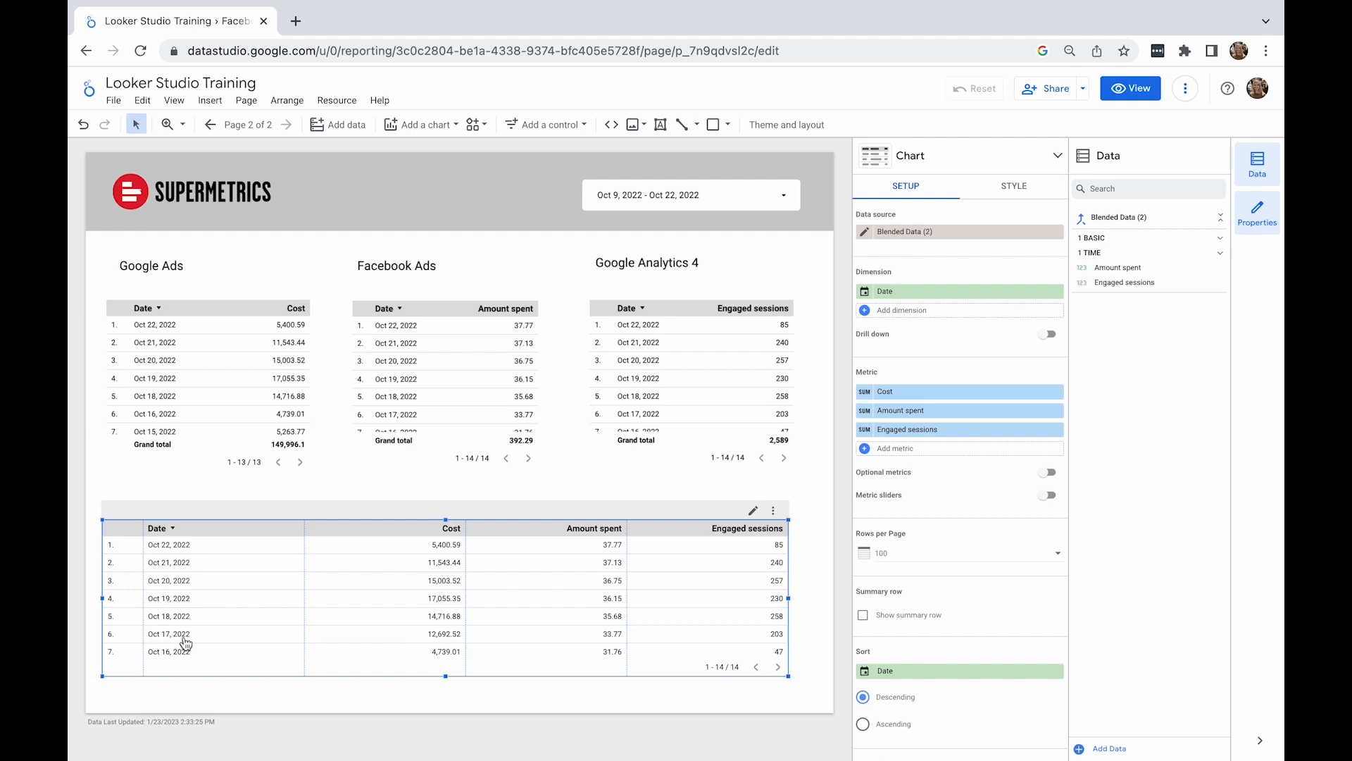
click(810, 607)
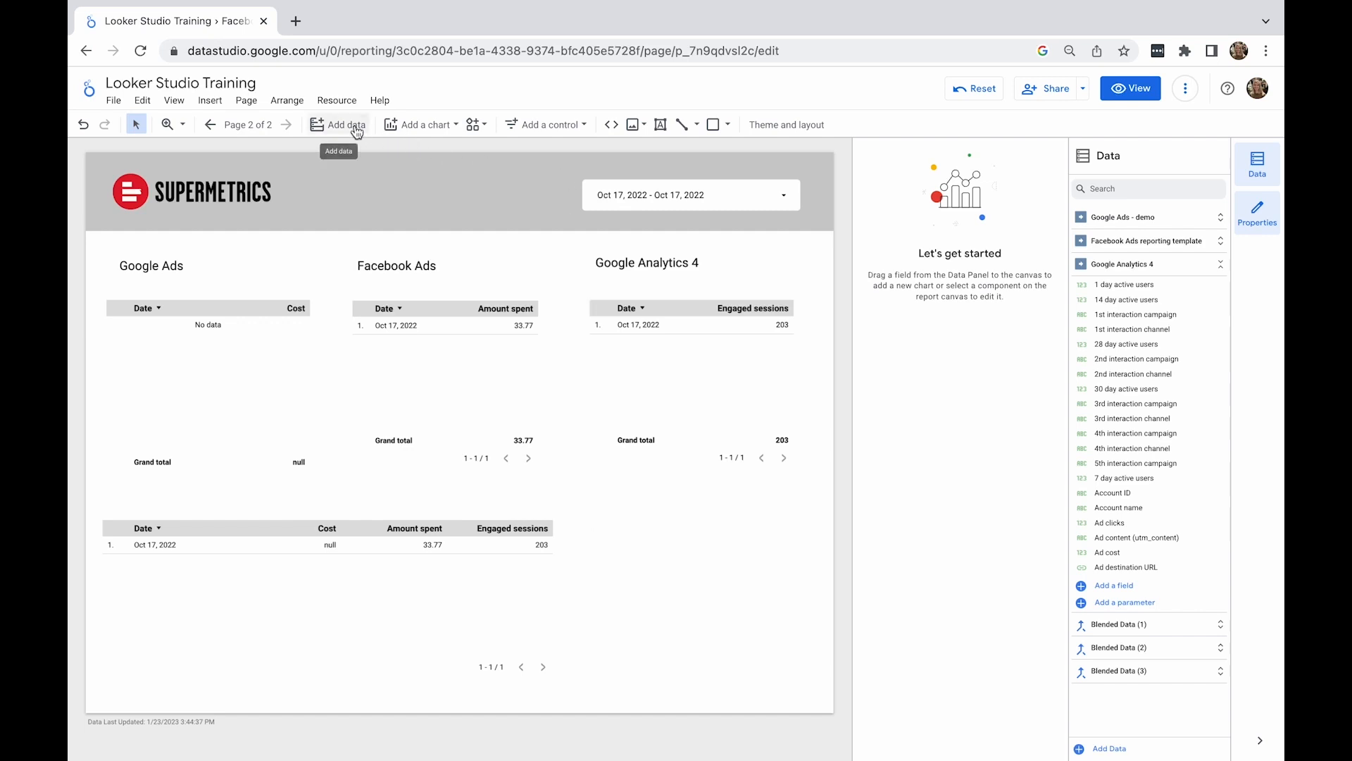
Add two scorecards beside the blended table, one for Total cost and one below it for Engaged sessions
click(399, 127)
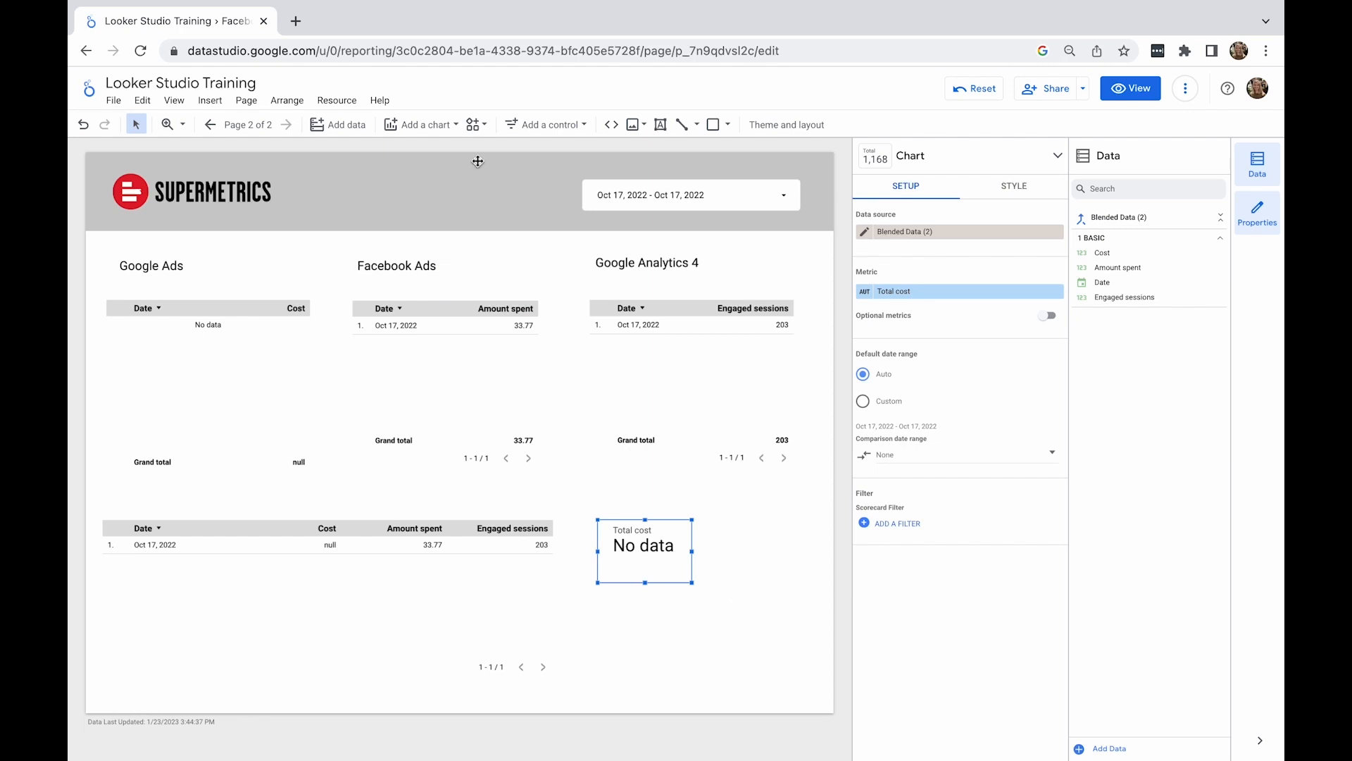
click(410, 126)
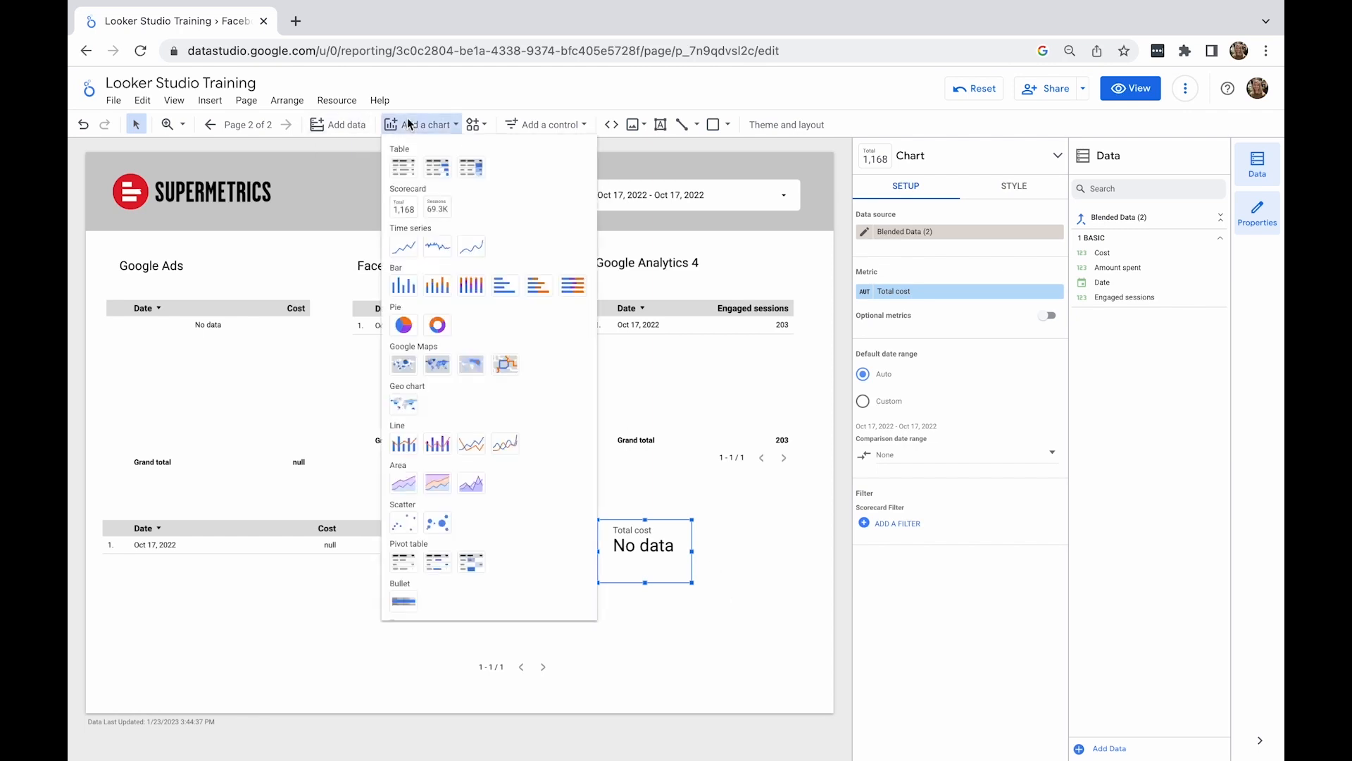
click(405, 191)
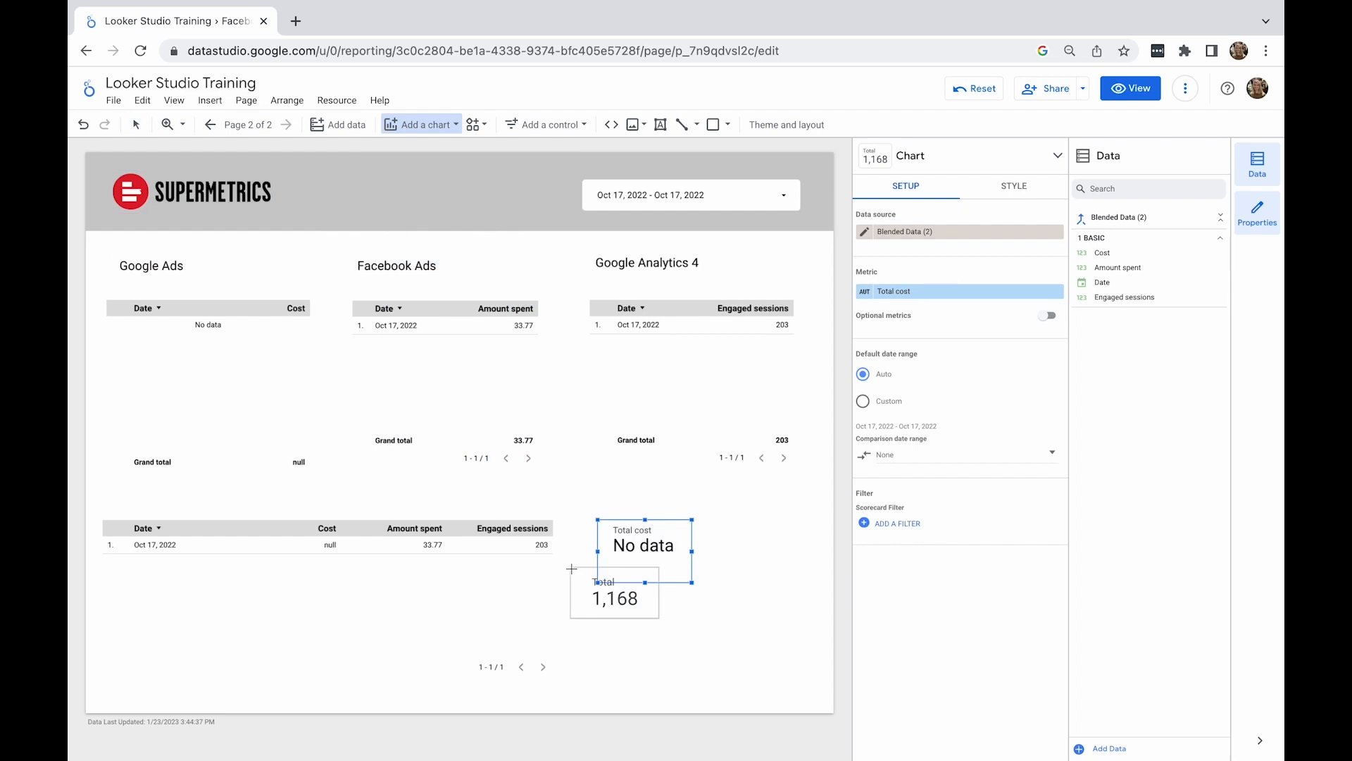
drag(602, 610, 697, 645)
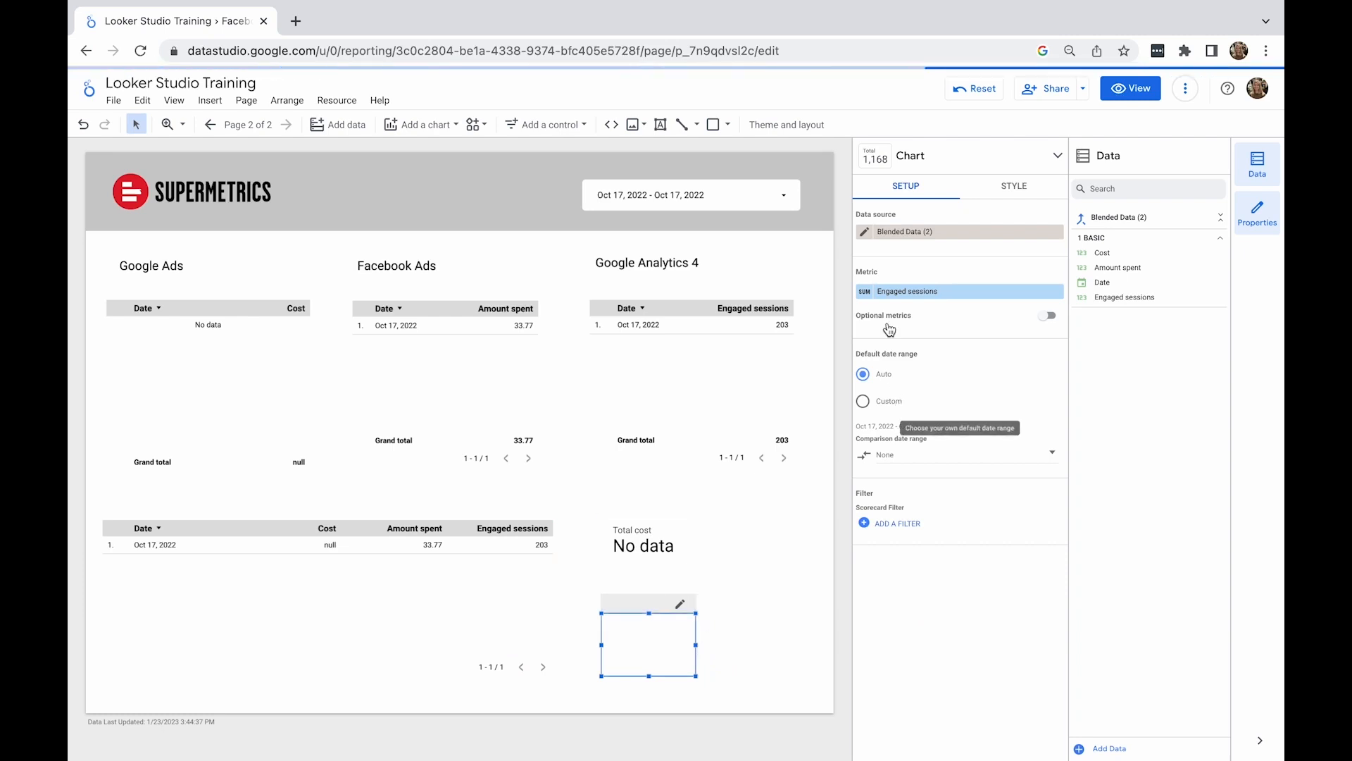
Start a new calculated field as the metric of the Engaged sessions scorecard and name it "Total cost with coalesce"
click(869, 296)
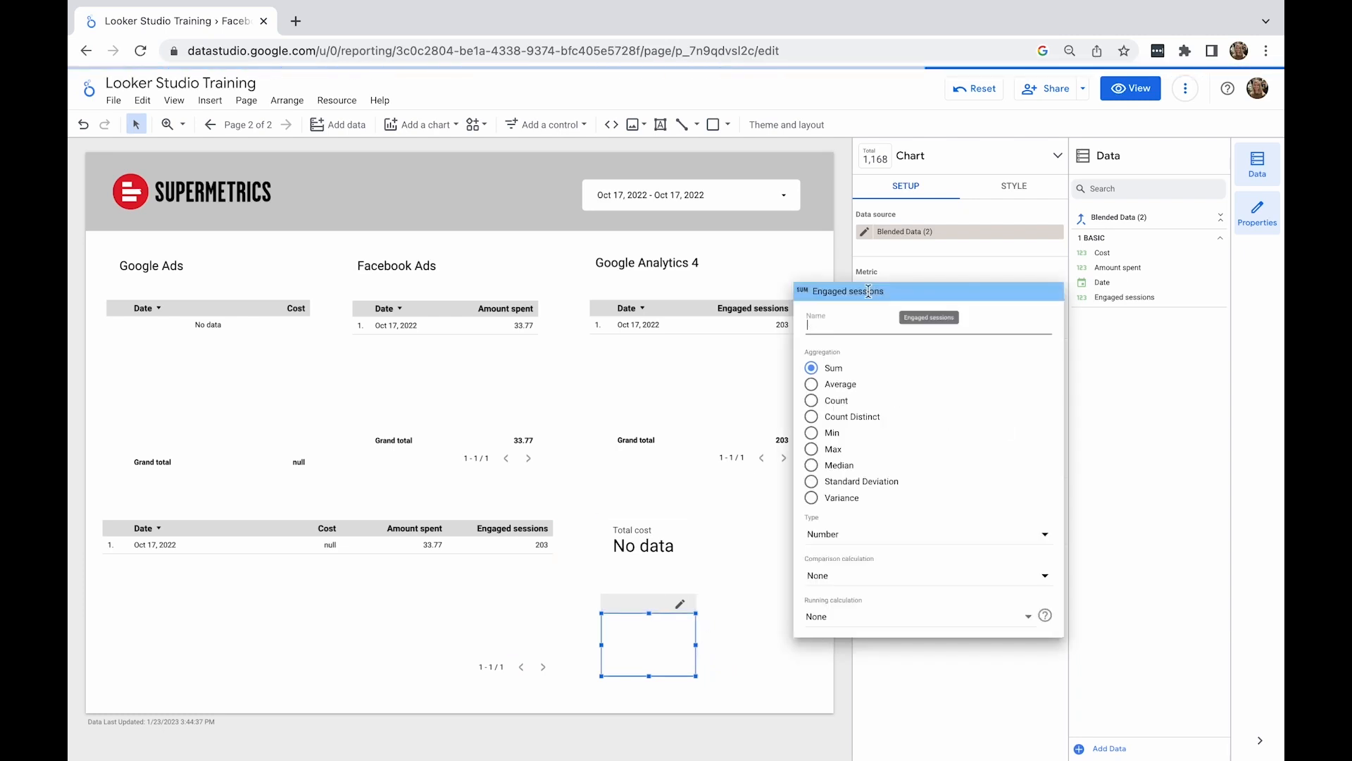
click(900, 268)
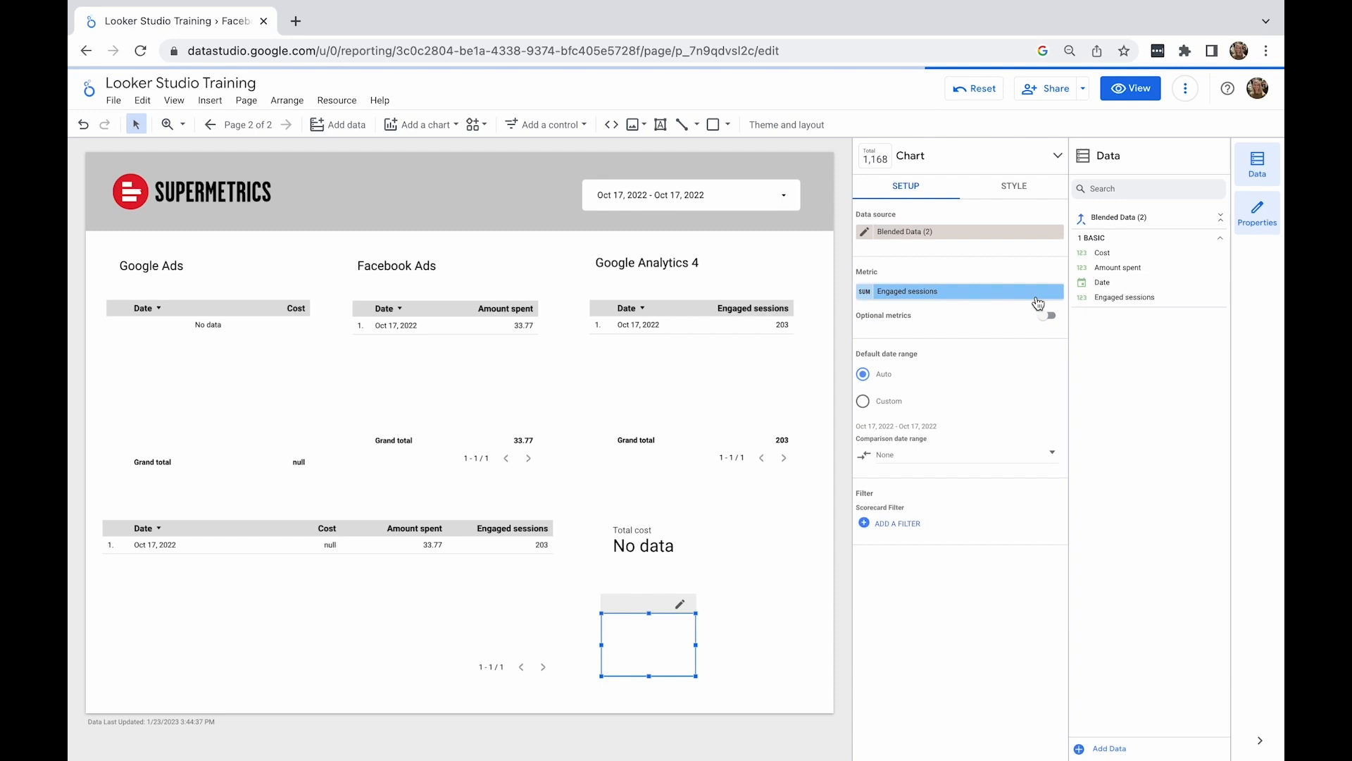
click(1034, 291)
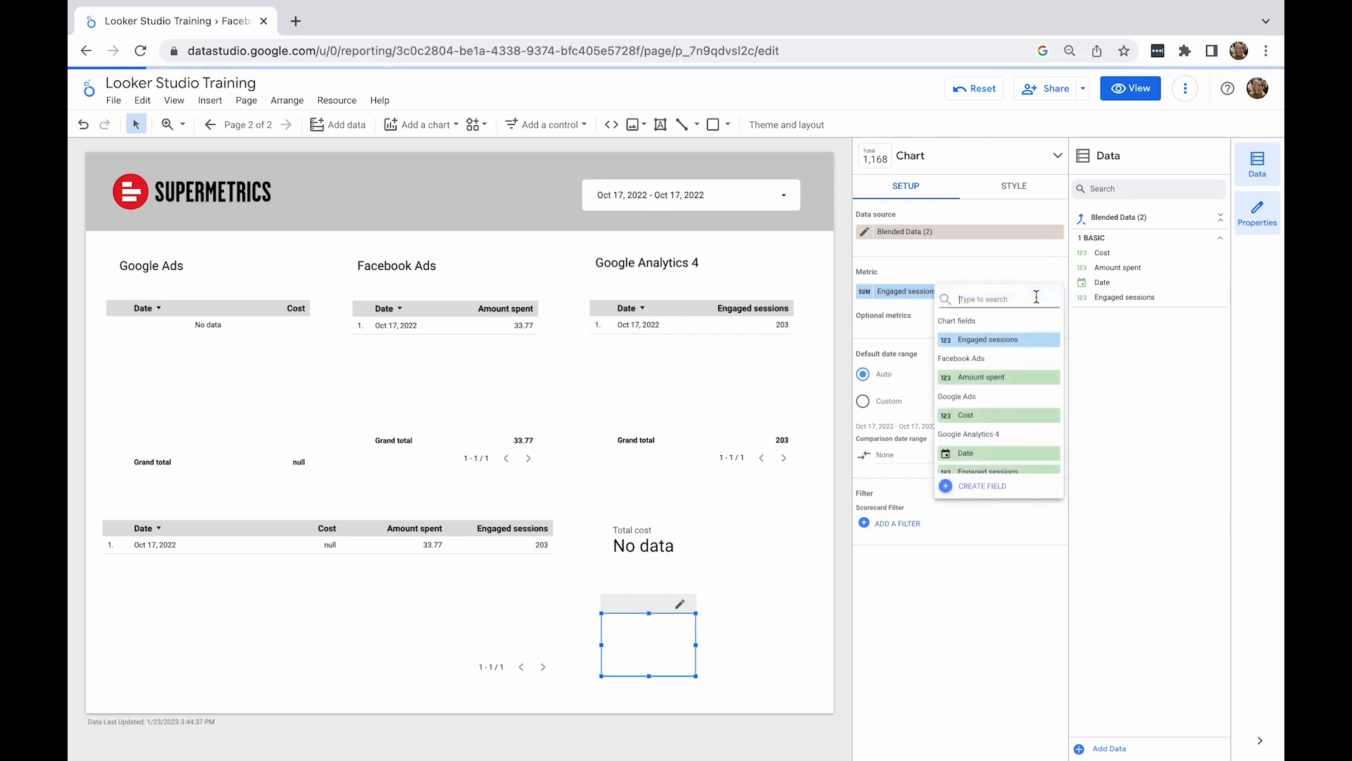
click(964, 486)
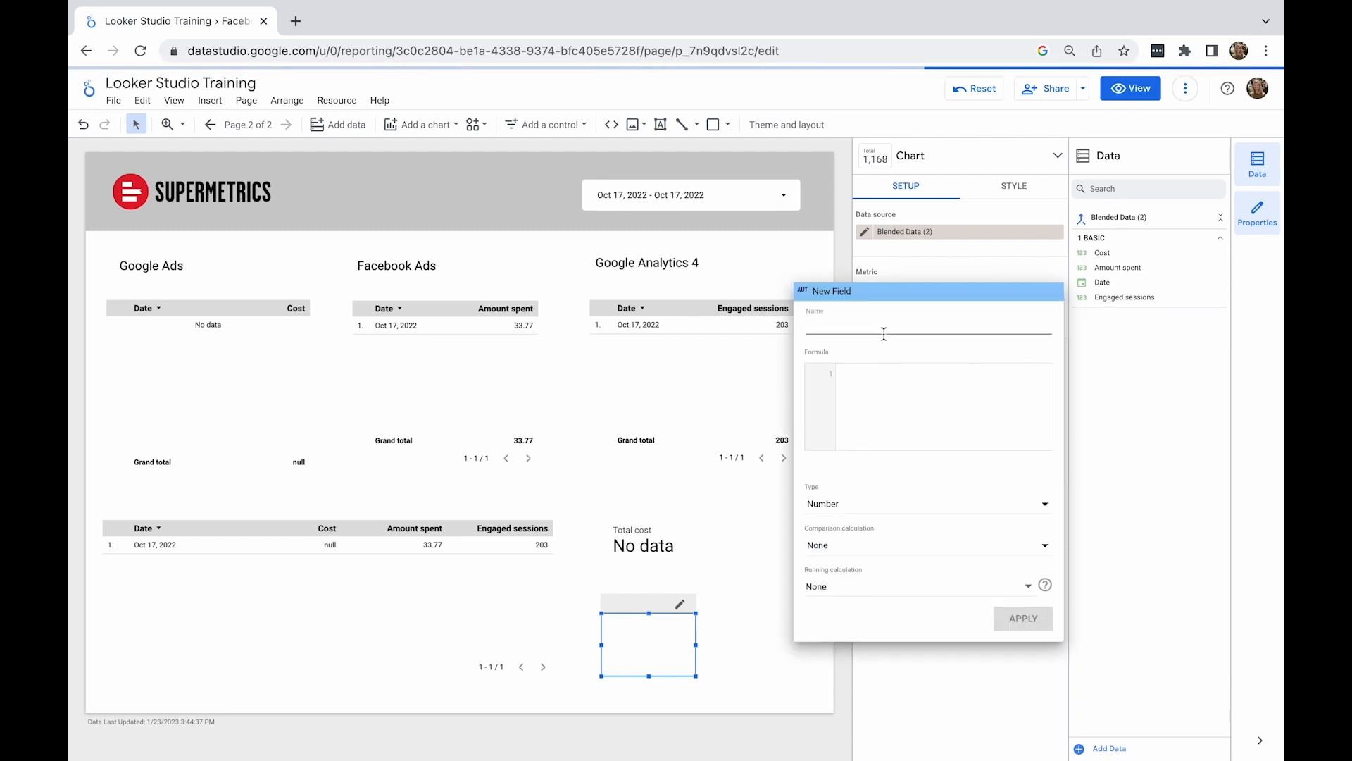
text(Total cost with coales)
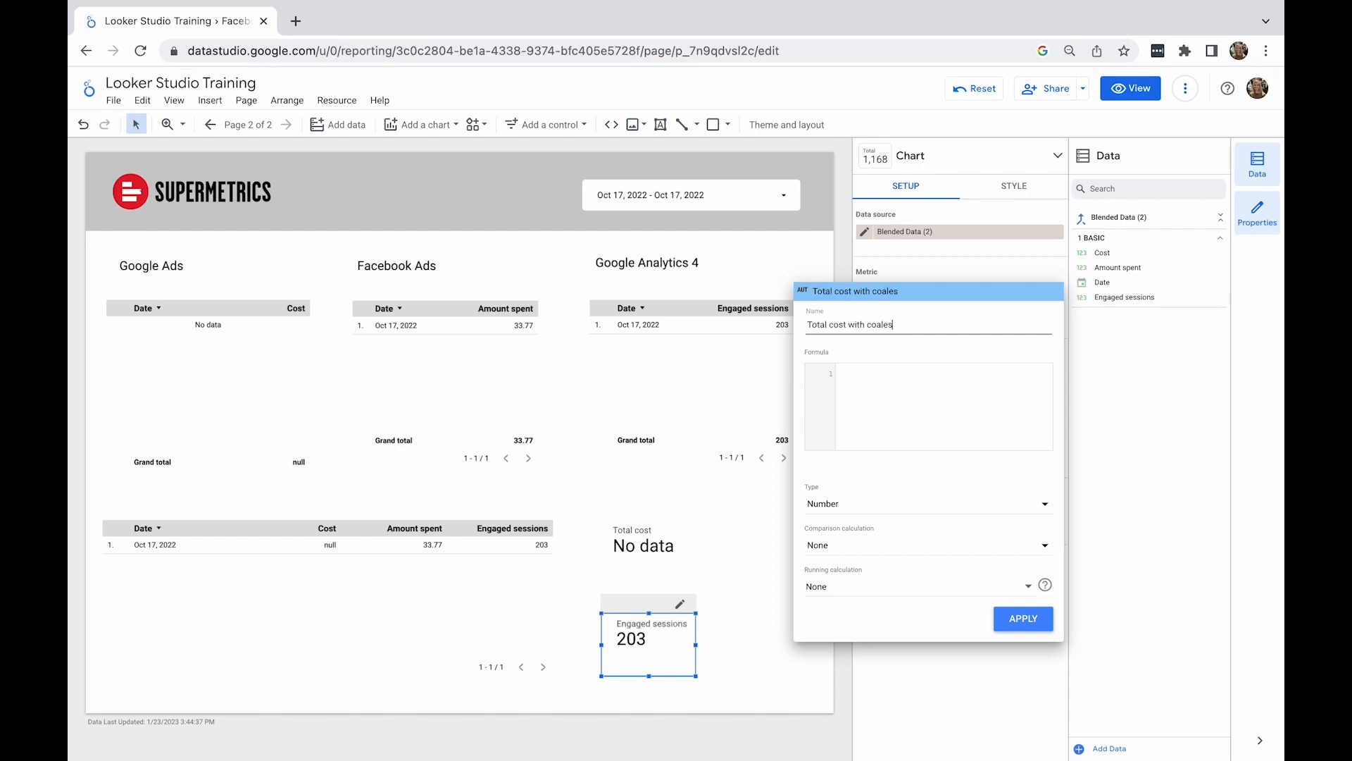
Enter the formula (SUM(COALESCE(Amount spent,0))+SUM(COALESCE(Cost,0))) for the new field, apply it and deselect the scorecard
click(895, 381)
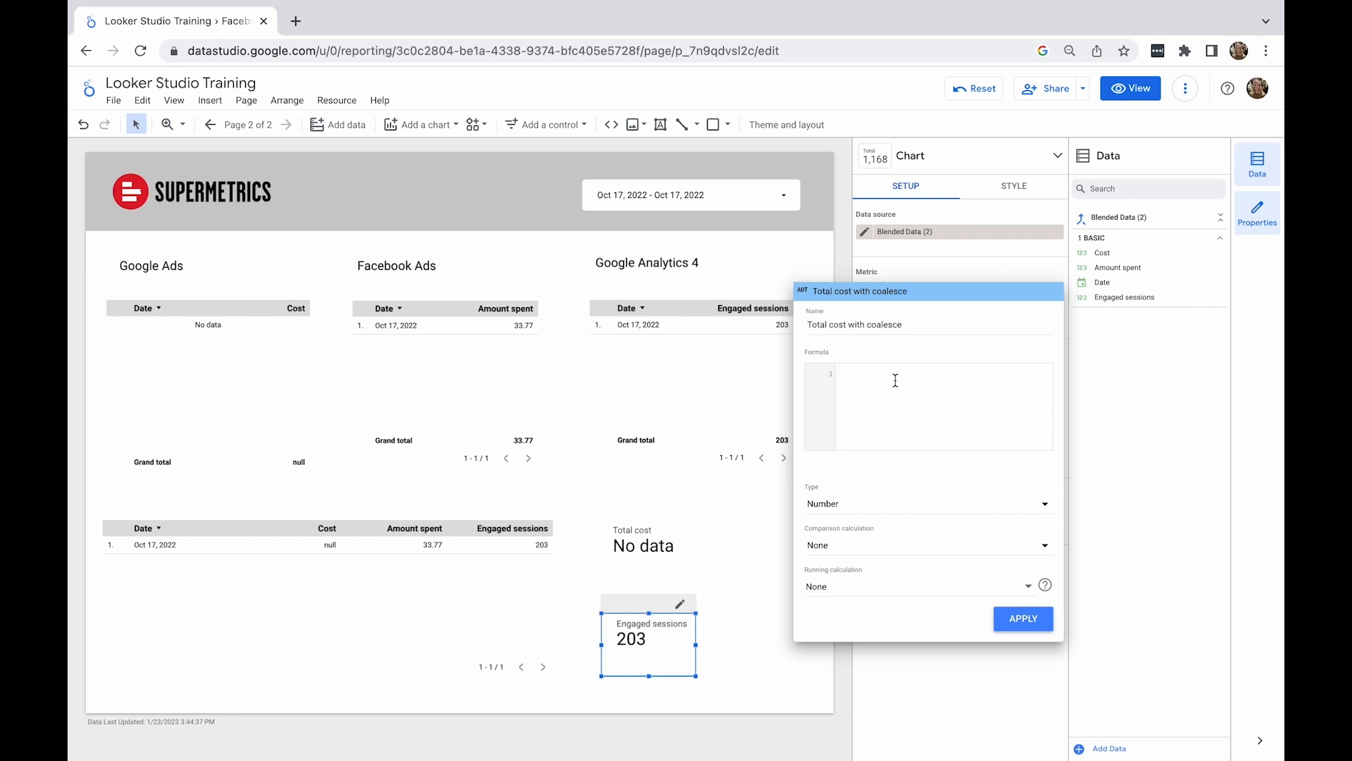
key(super+v)
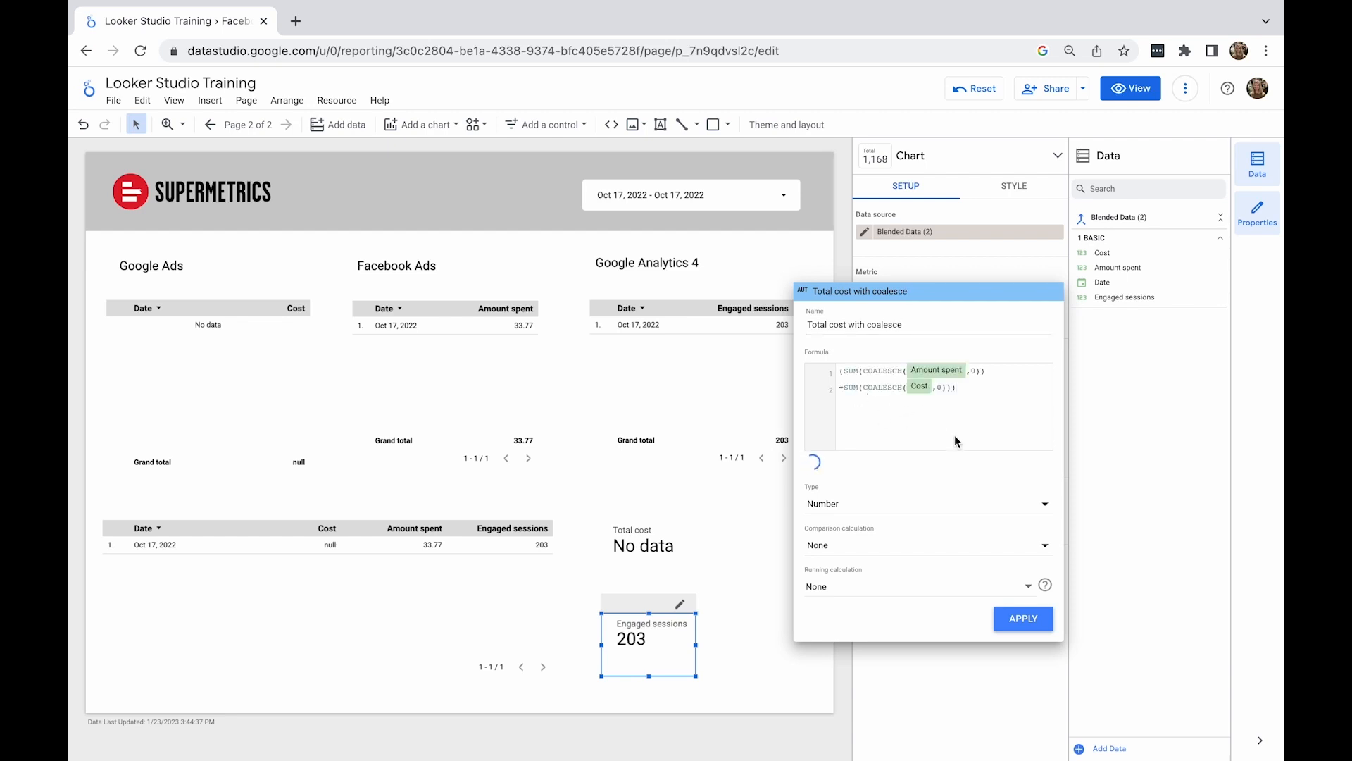
click(1022, 619)
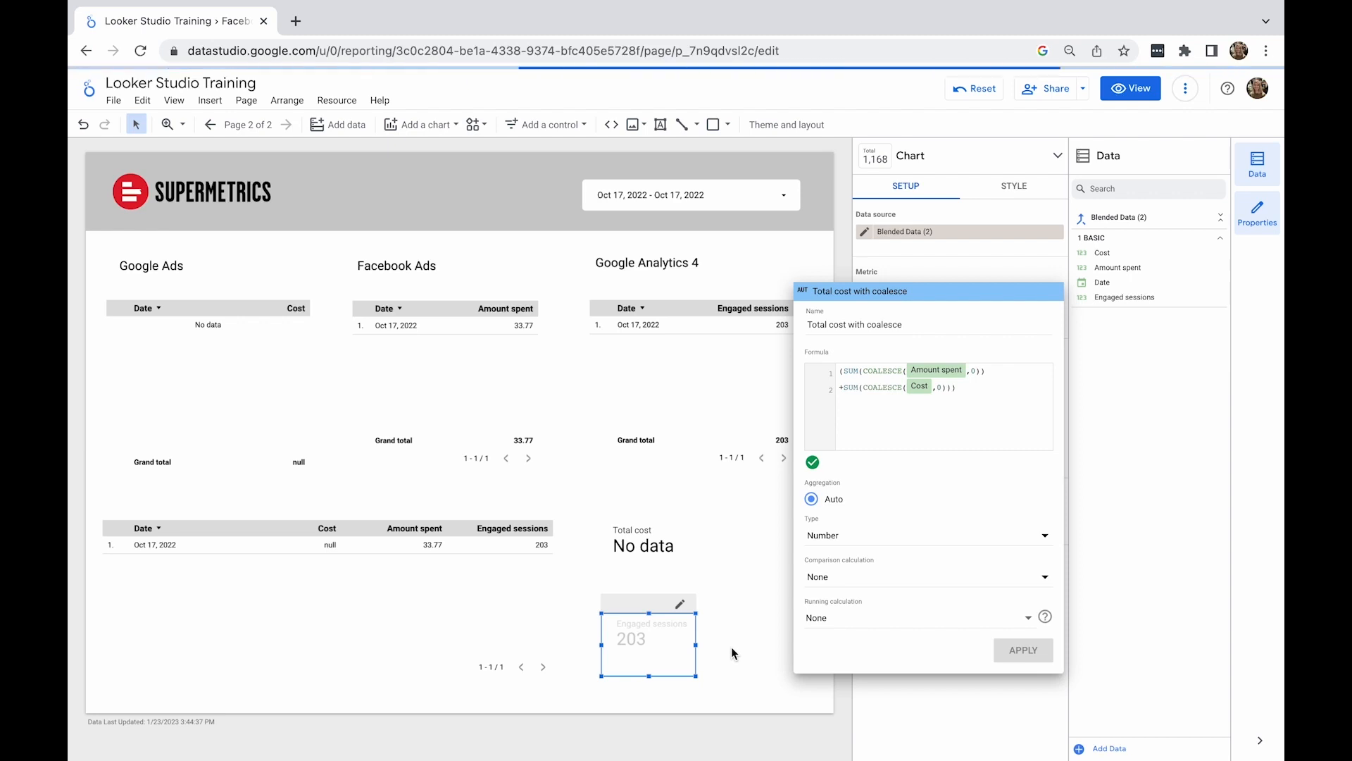
click(731, 647)
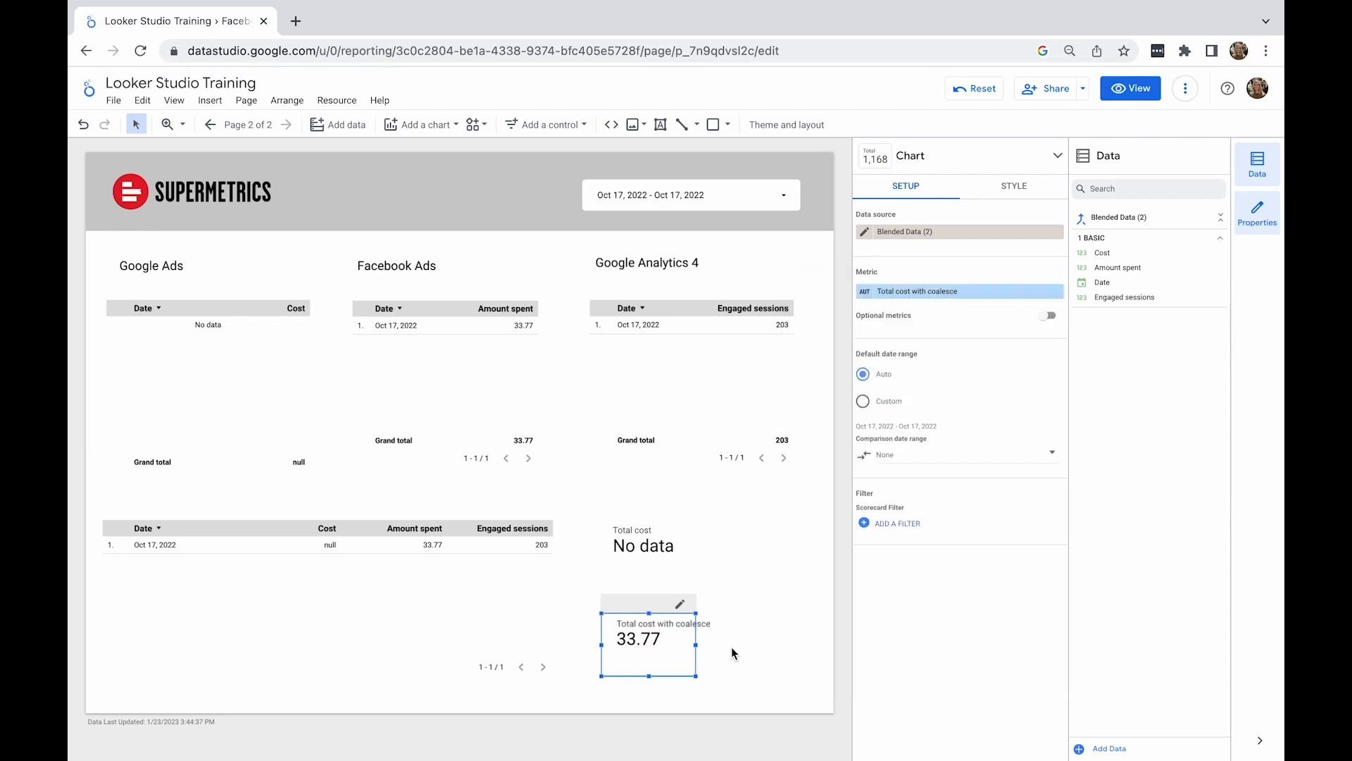
click(731, 647)
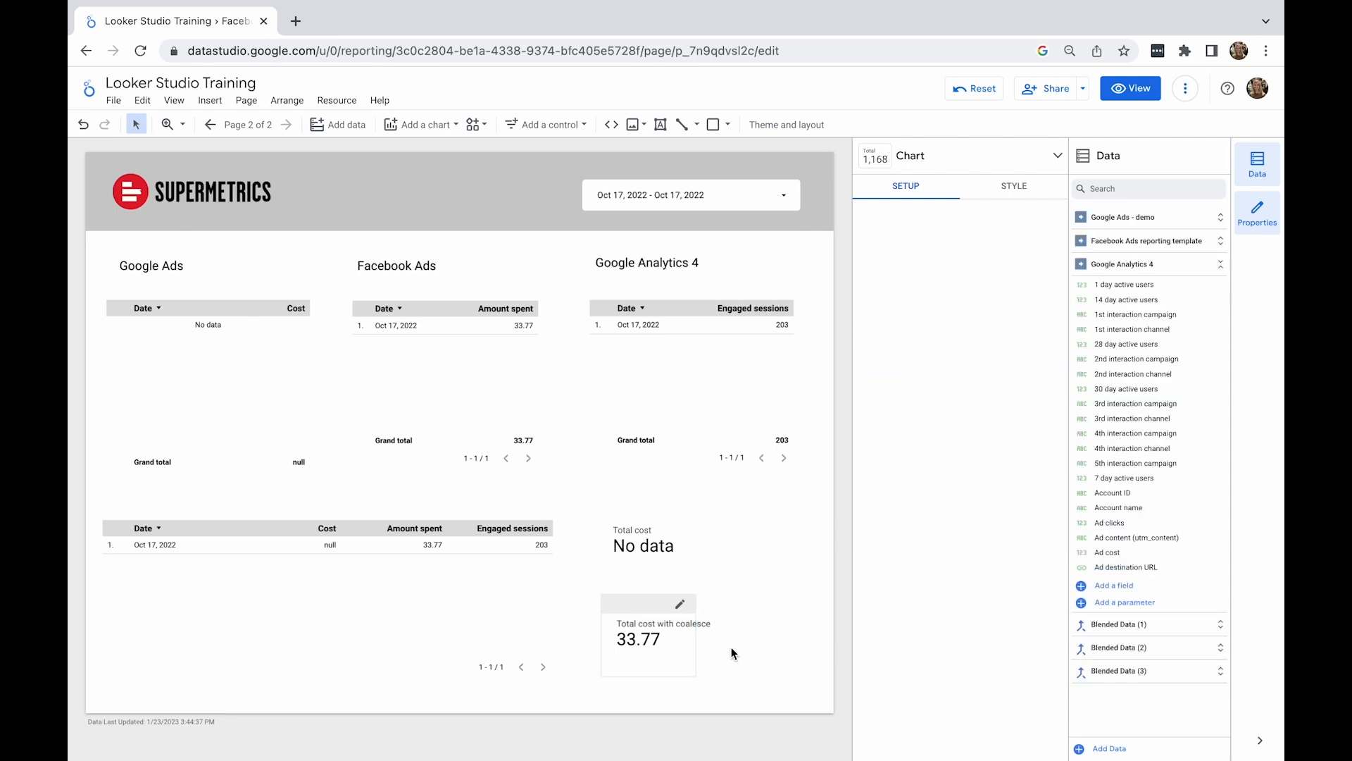